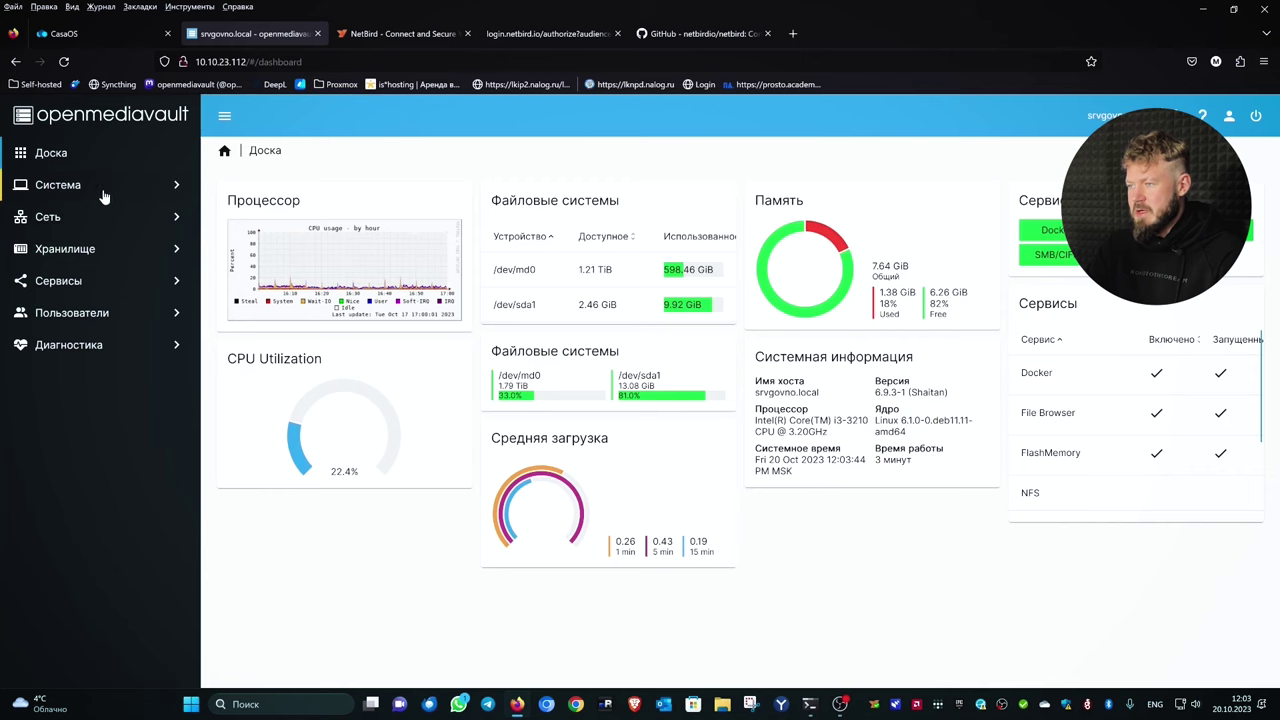
# Step: Look through the openmediavault System and Services sections, including Compose, and the CasaOS dashboard
pyautogui.click(168, 185)
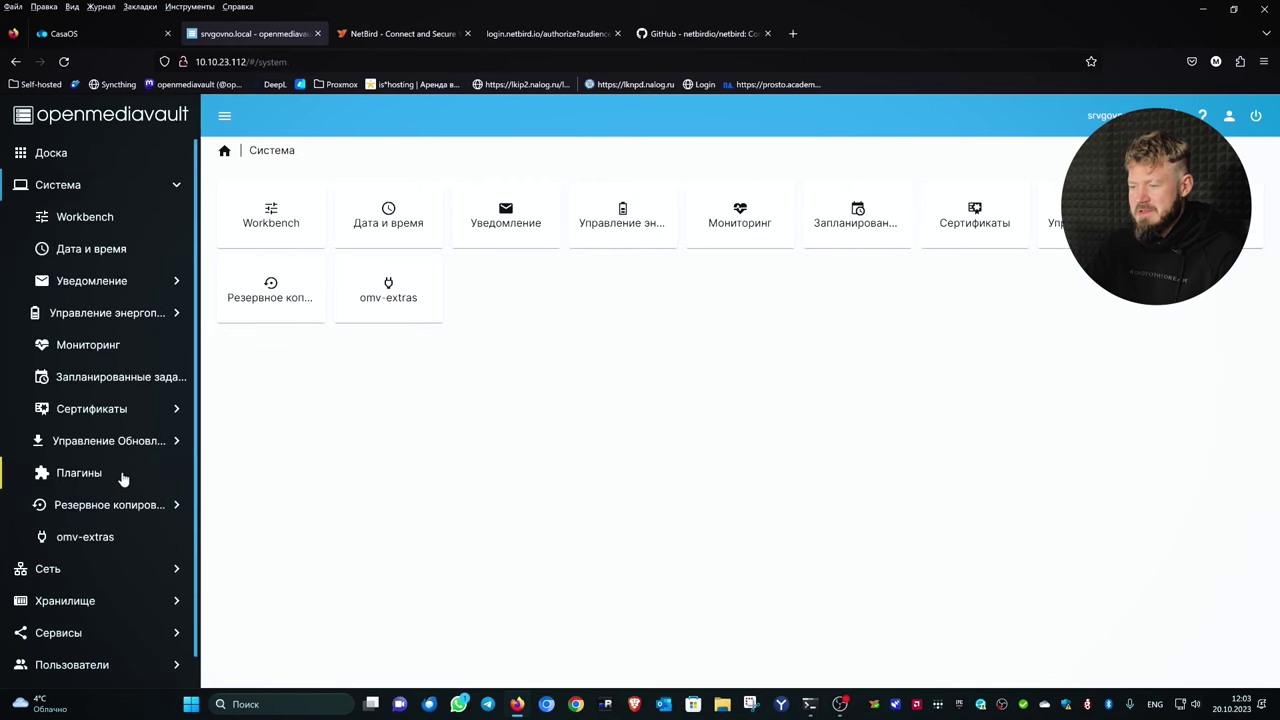
pyautogui.click(177, 185)
pyautogui.click(176, 284)
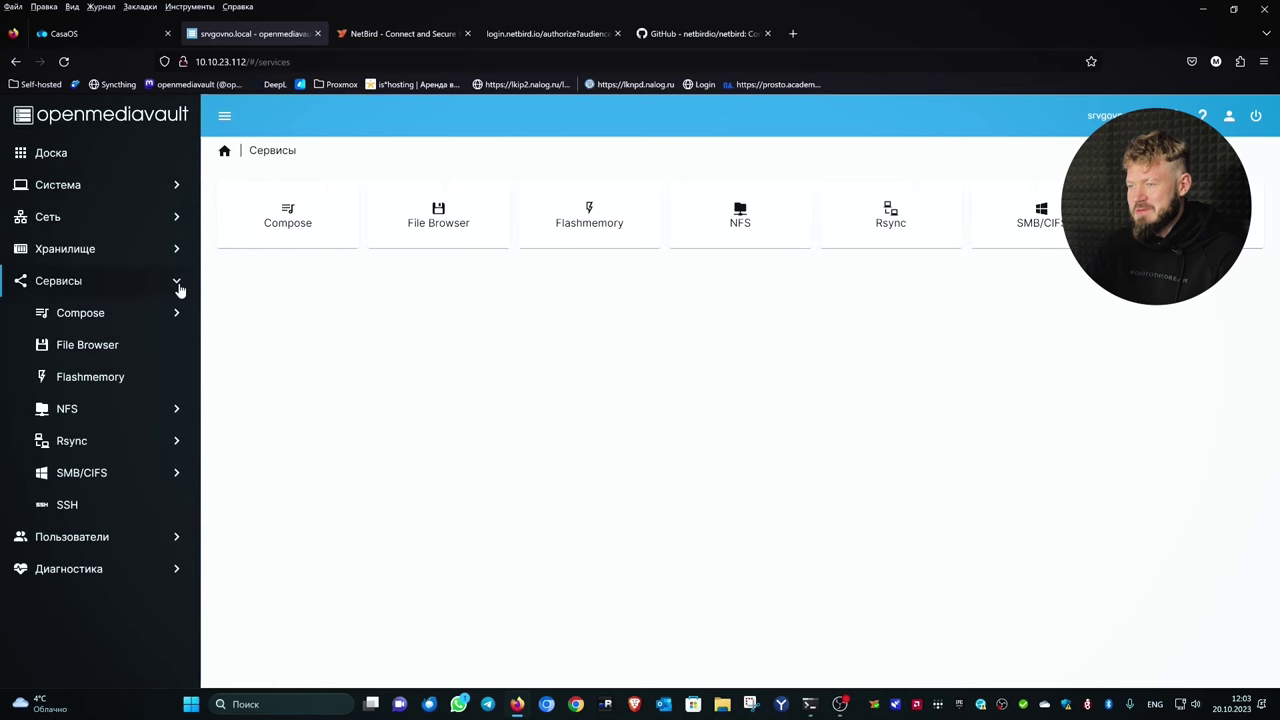
pyautogui.click(168, 320)
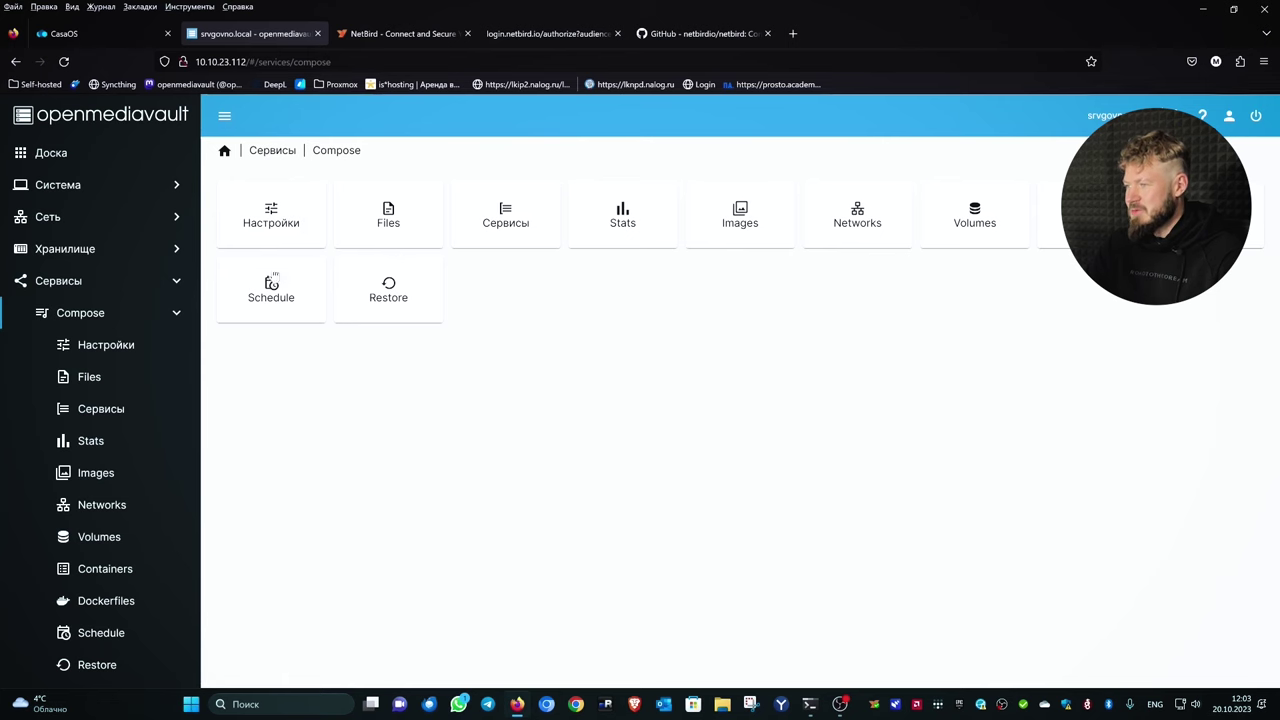
pyautogui.click(125, 34)
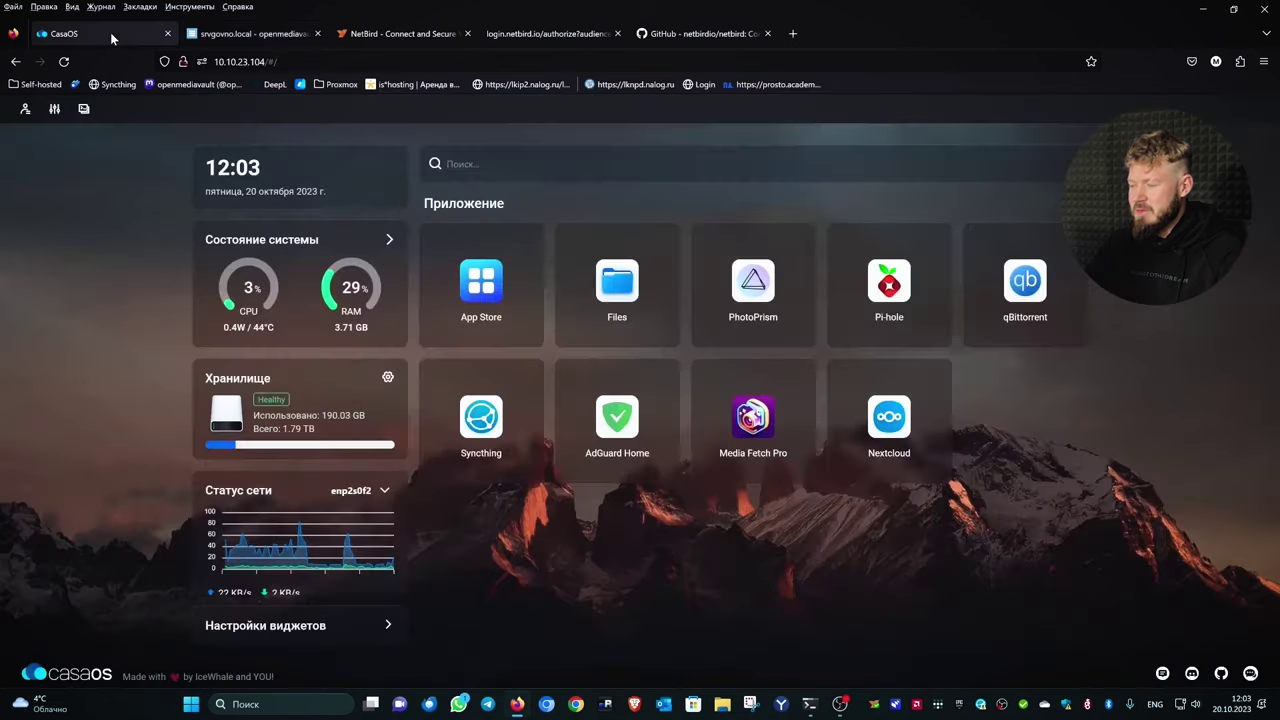
pyautogui.click(255, 34)
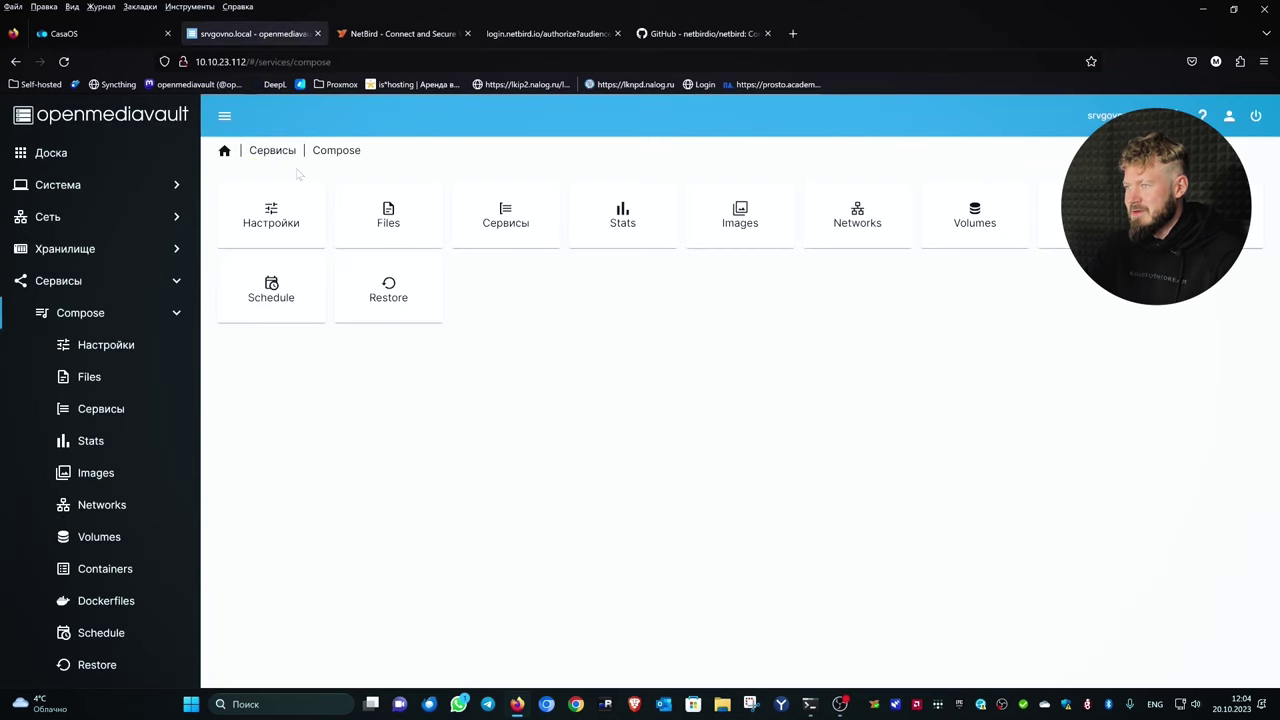
pyautogui.scroll(-1, 120, 440)
pyautogui.scroll(1, 183, 374)
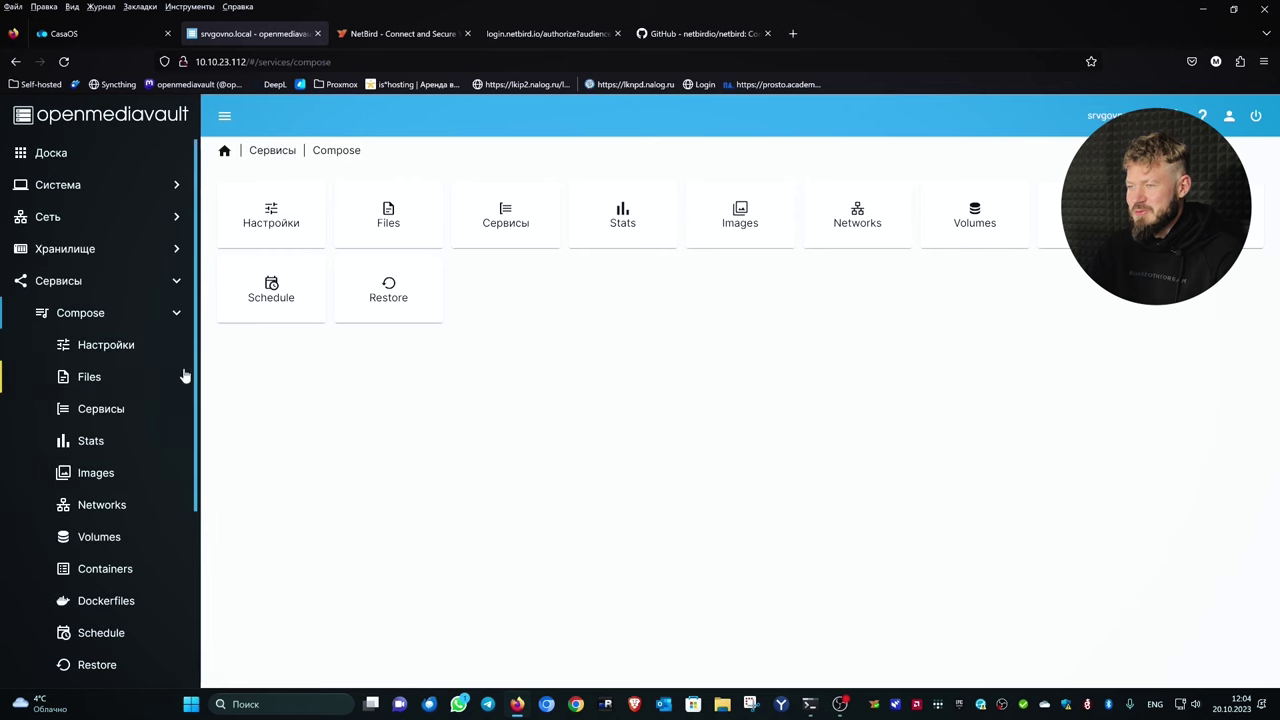
pyautogui.click(180, 317)
pyautogui.click(179, 285)
pyautogui.click(179, 285)
pyautogui.click(179, 285)
# Step: Open the free-trial login from the netbird.io site and sign in to the NetBird account with the saved credentials
pyautogui.click(373, 33)
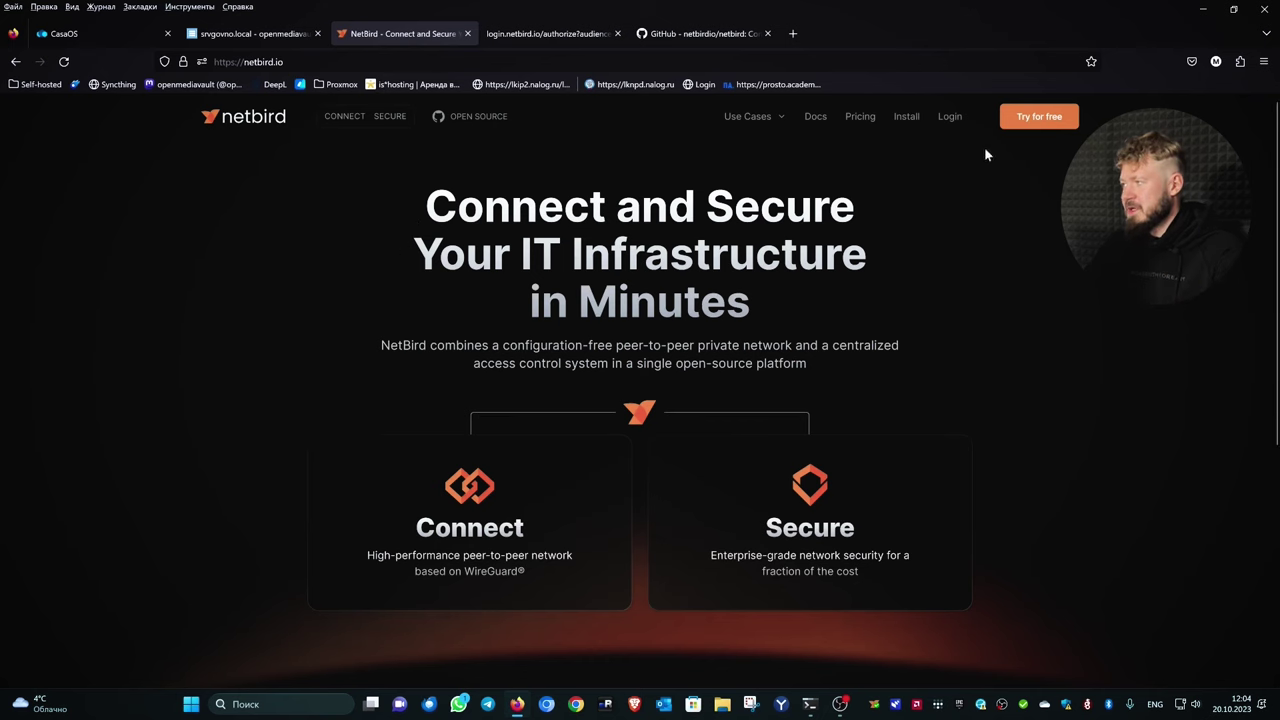
pyautogui.click(1043, 127)
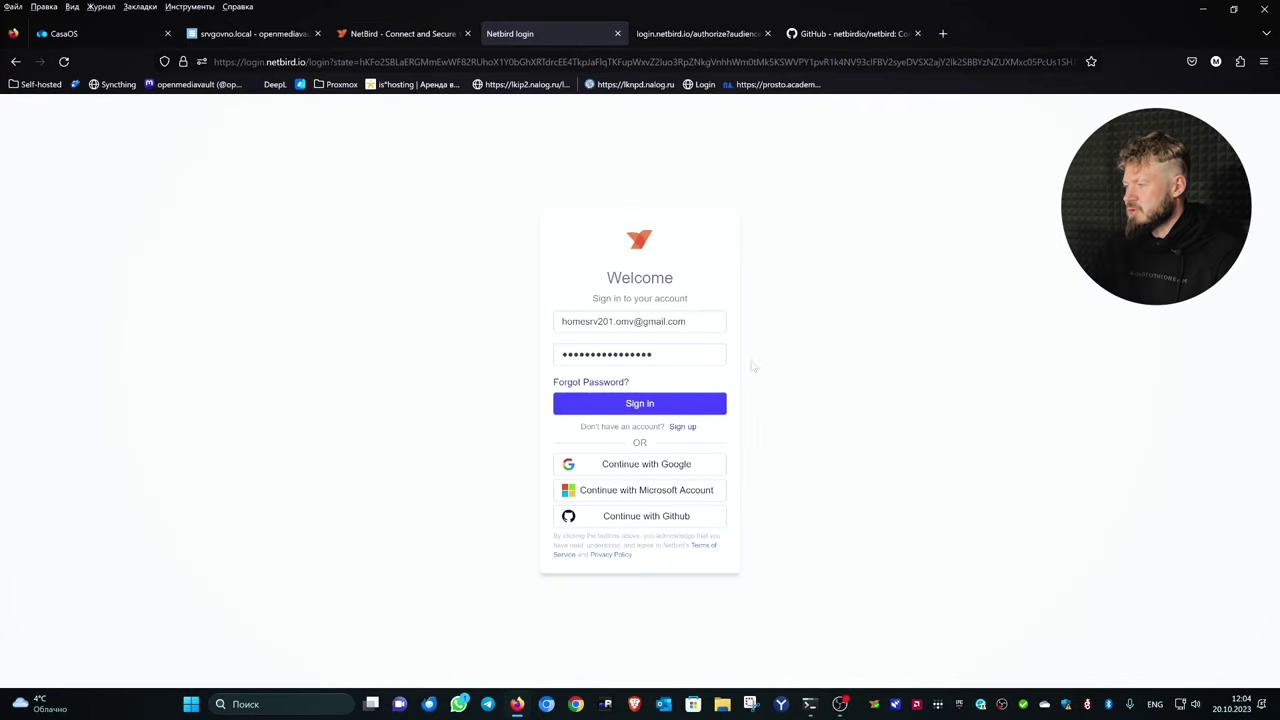
pyautogui.click(658, 407)
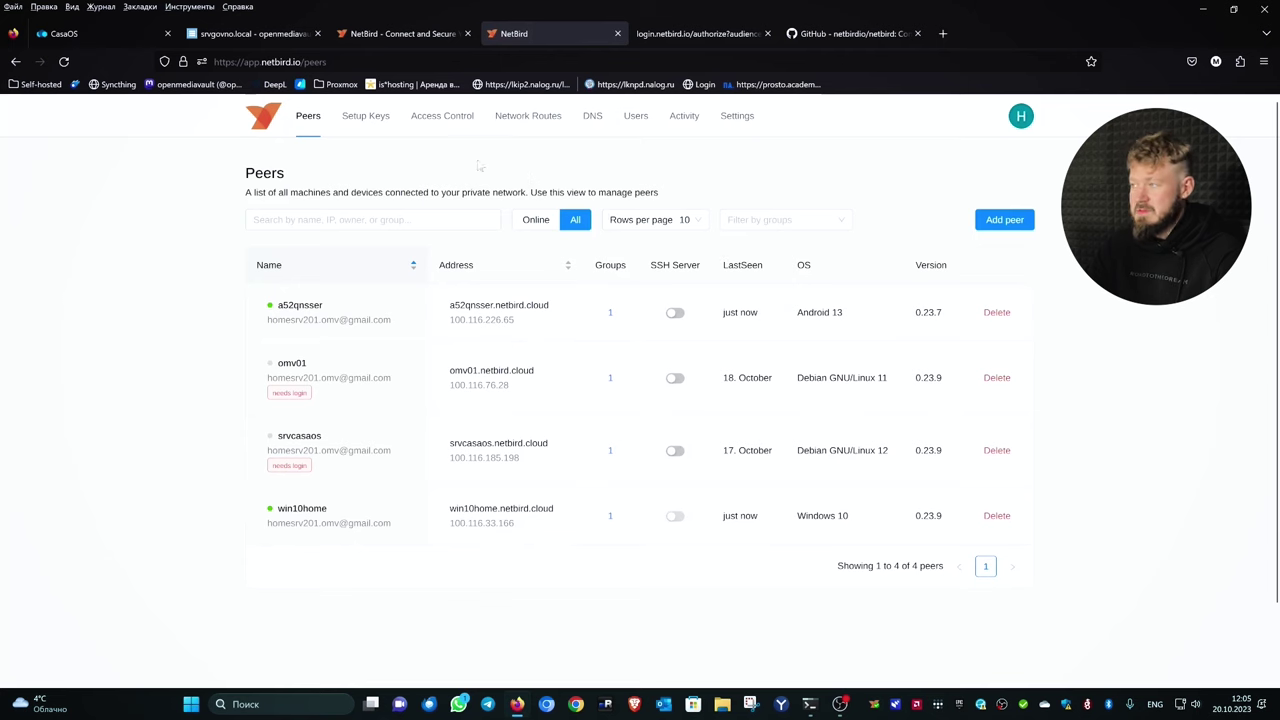
# Step: Switch to PowerShell and connect over SSH to the CasaOS server at 10.10.23.104, entering the user account's password
pyautogui.click(810, 708)
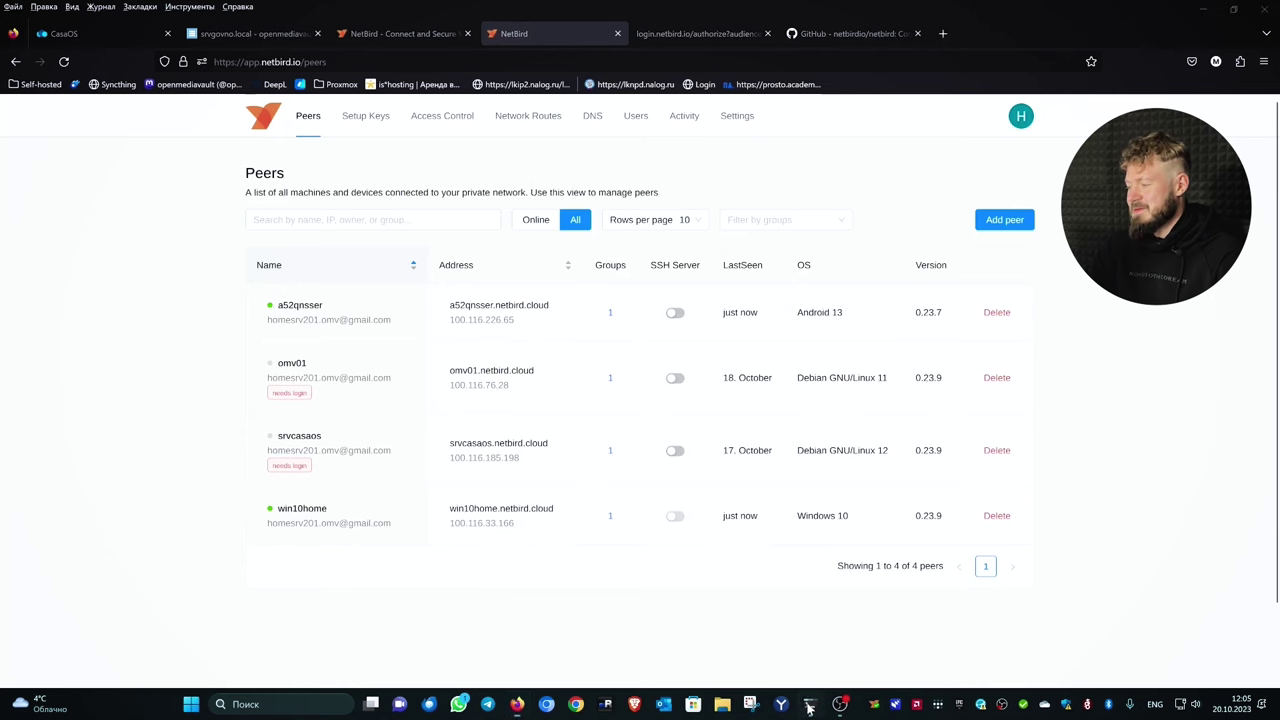
pyautogui.moveTo(414, 157); pyautogui.dragTo(575, 204)
pyautogui.write('ssh')
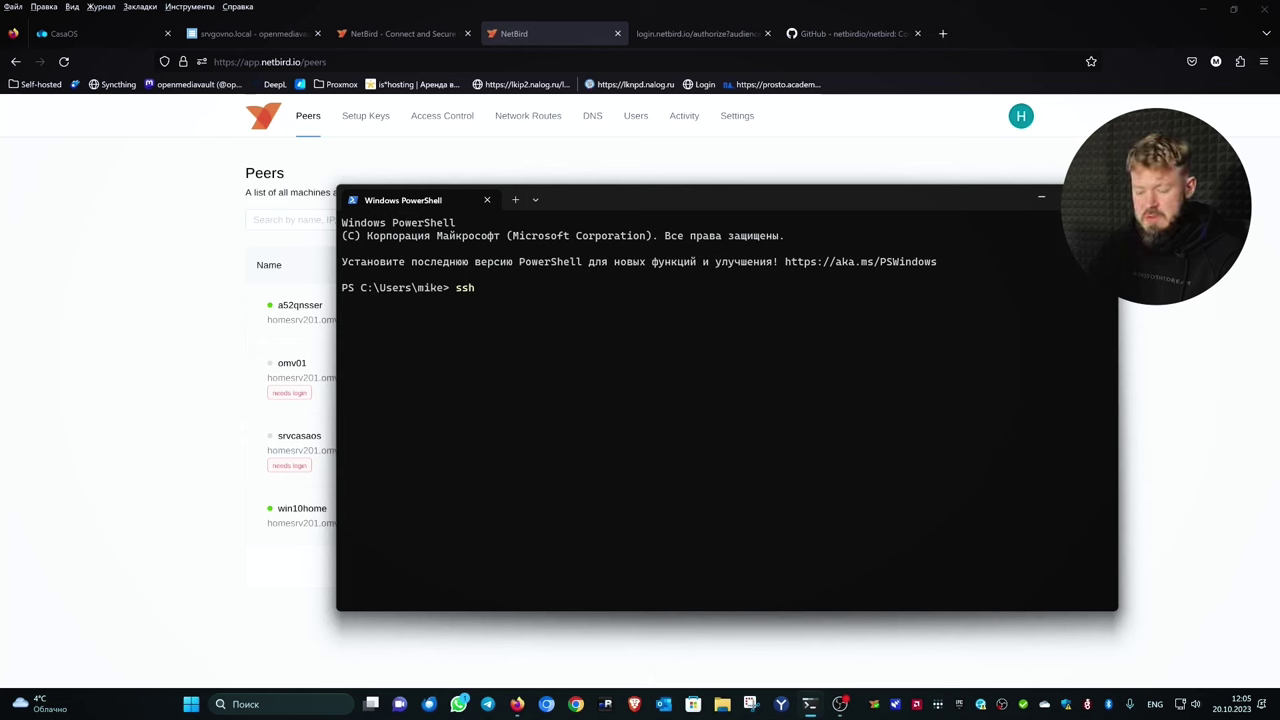
pyautogui.write('mike@')
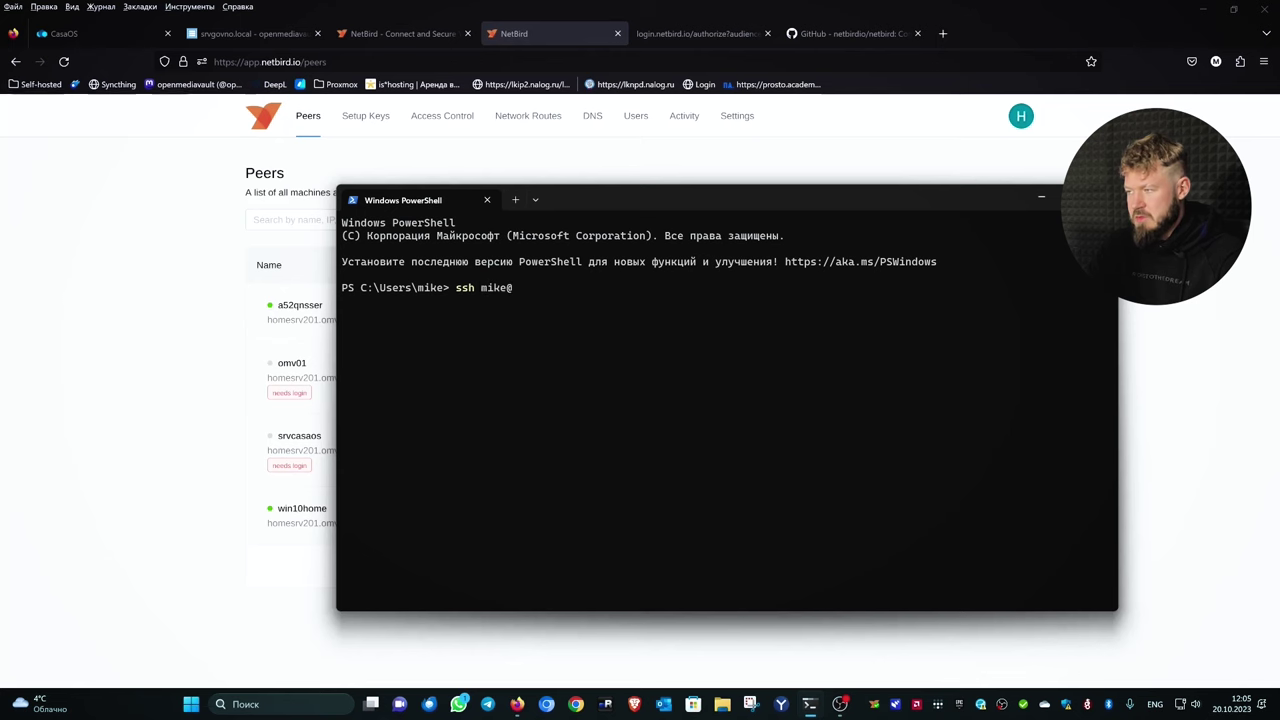
pyautogui.write('10')
pyautogui.write('.10.23.104')
pyautogui.press('Return')
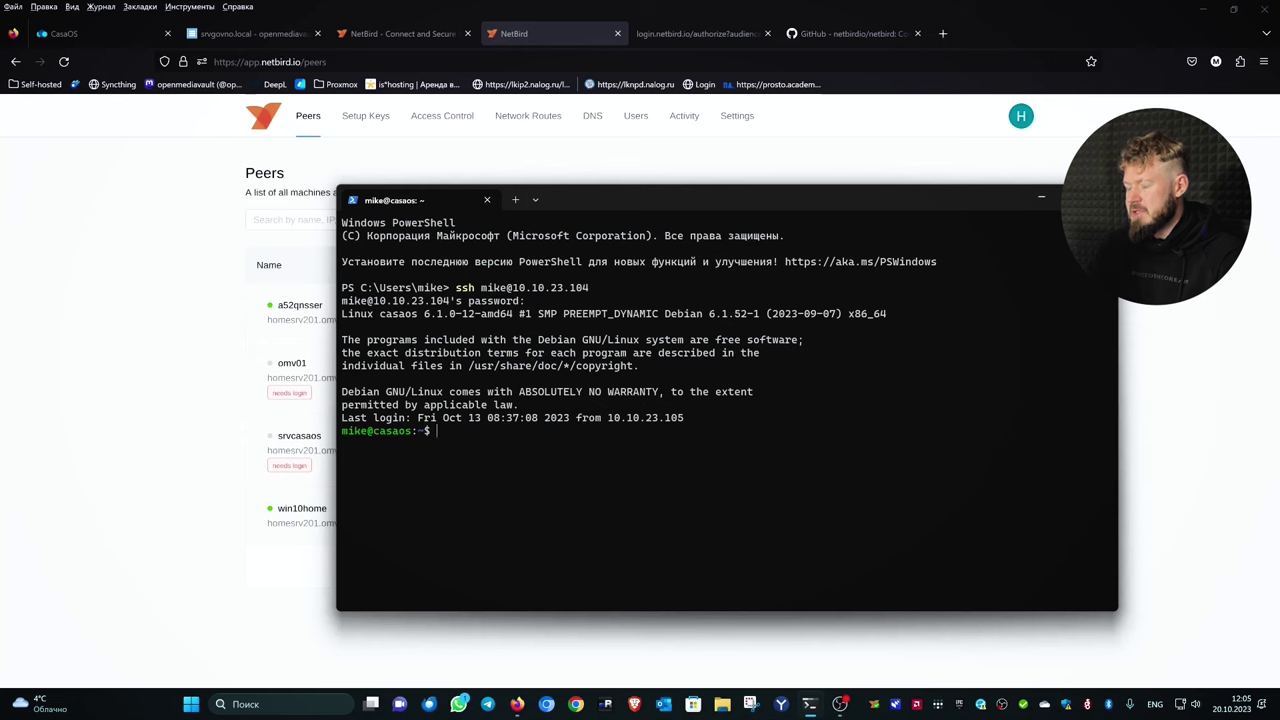
pyautogui.moveTo(642, 199); pyautogui.dragTo(601, 157)
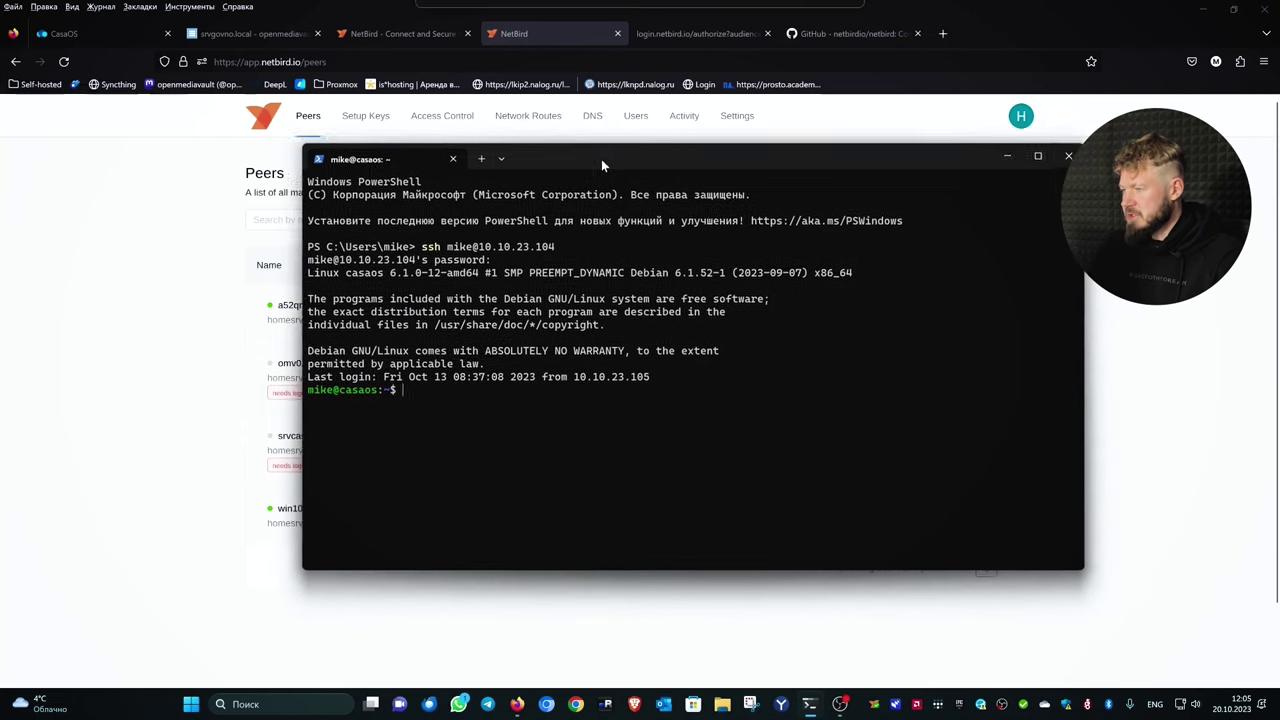
# Step: Open the NetBird installation page from the netbird.io site, check the Android and Docker instructions, and display the Linux instructions
pyautogui.click(560, 33)
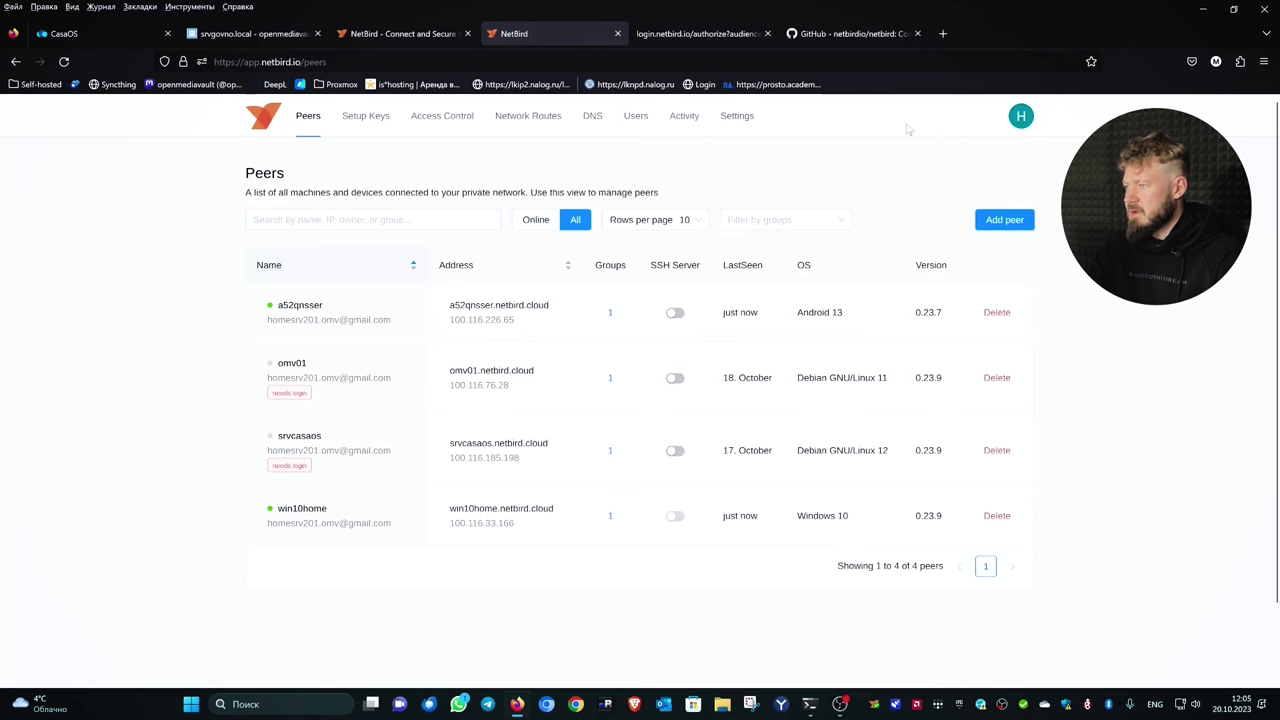
pyautogui.click(366, 38)
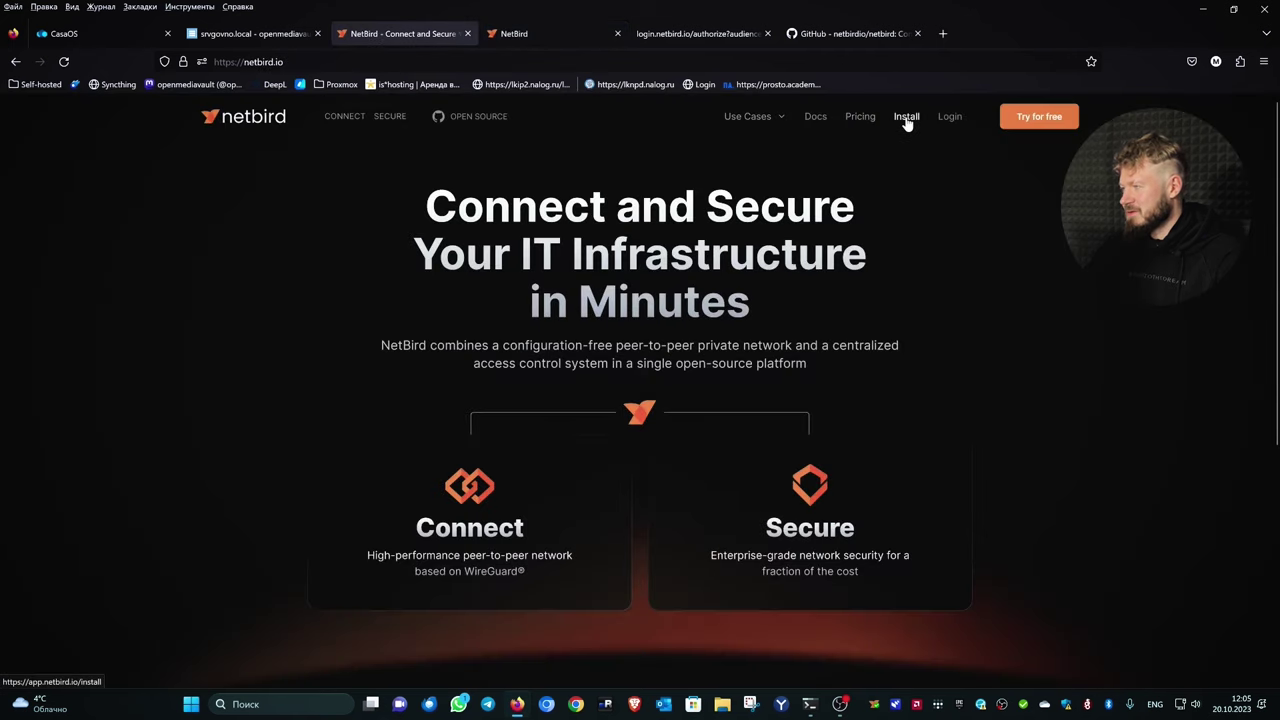
pyautogui.click(906, 117)
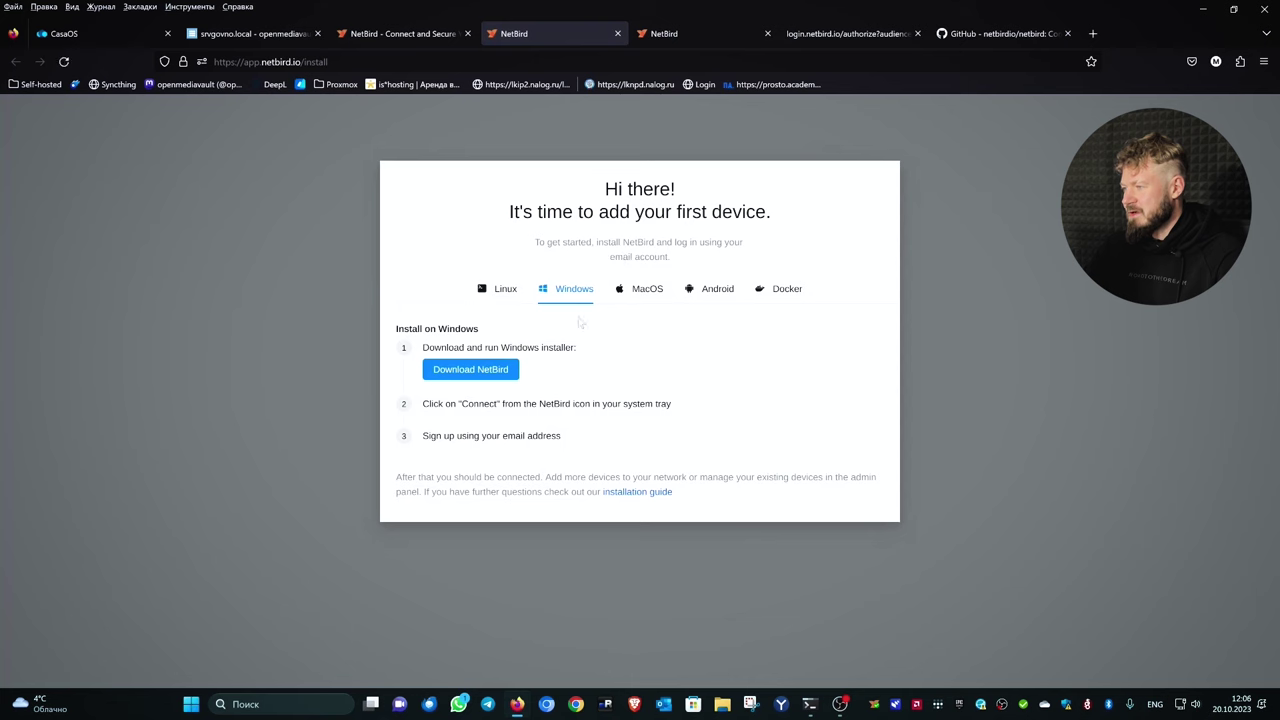
pyautogui.click(712, 289)
pyautogui.click(785, 289)
pyautogui.click(712, 289)
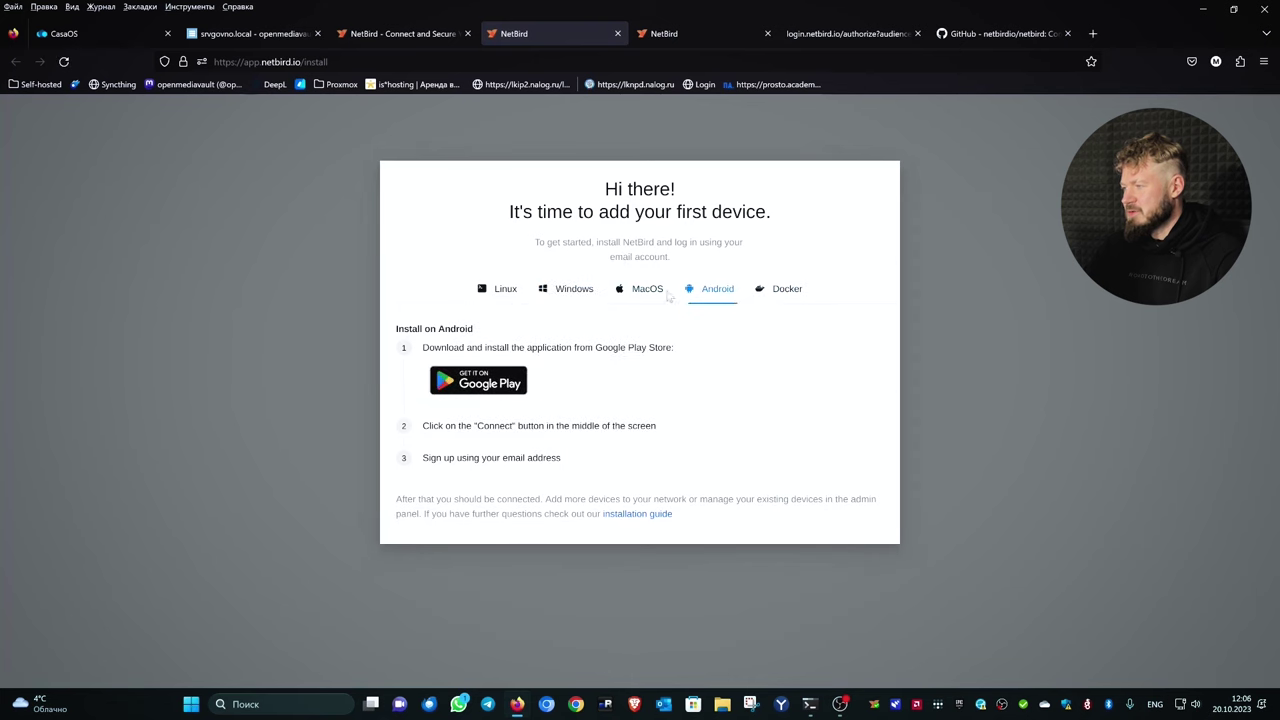
pyautogui.click(766, 294)
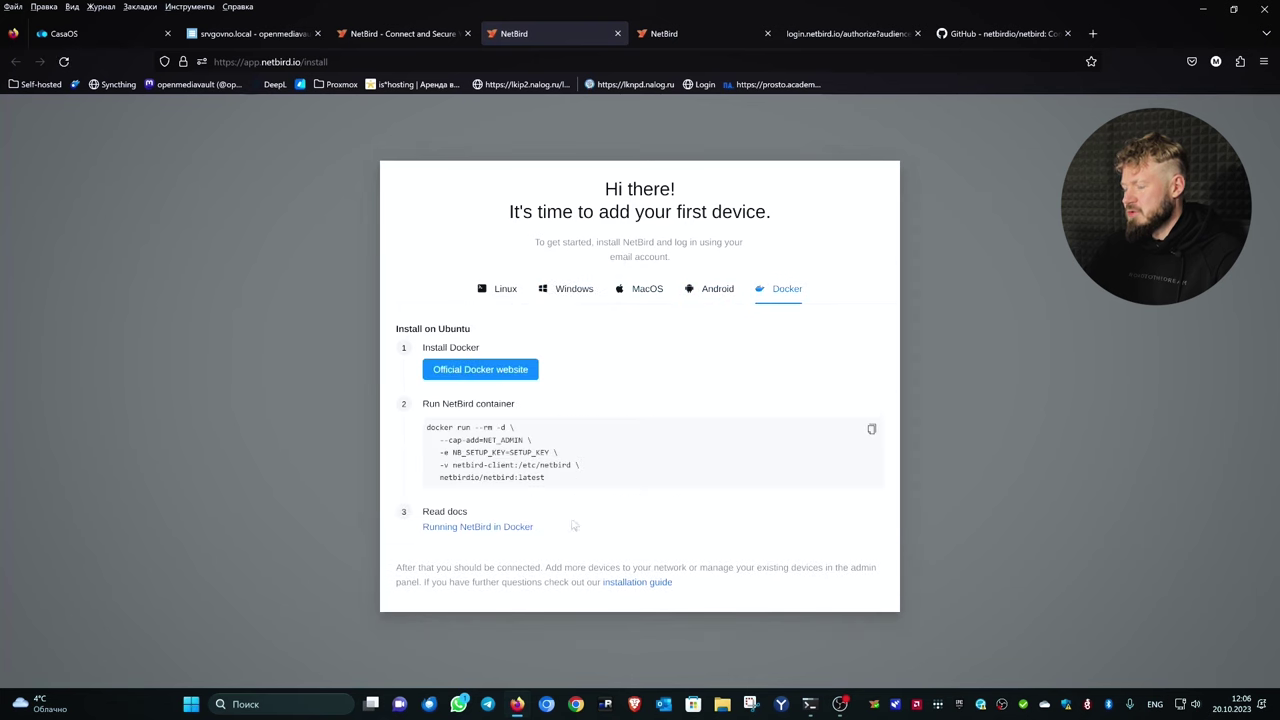
pyautogui.click(502, 289)
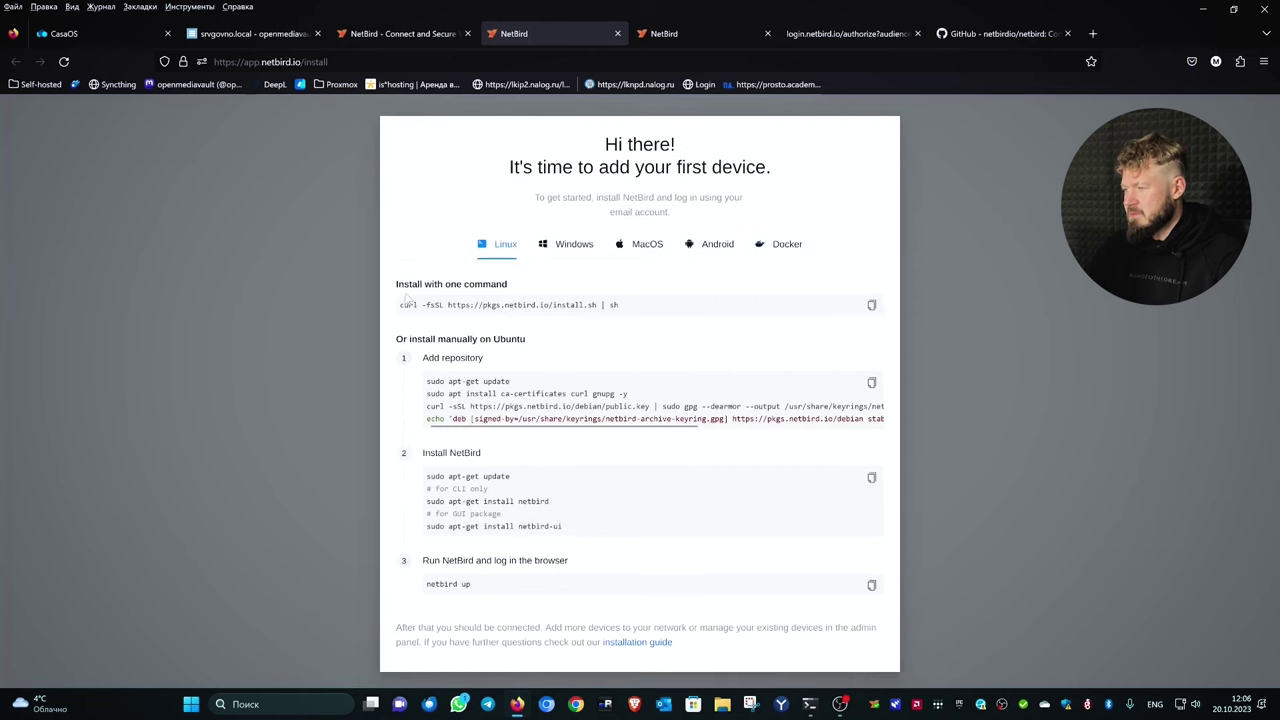
pyautogui.moveTo(400, 305); pyautogui.dragTo(633, 309)
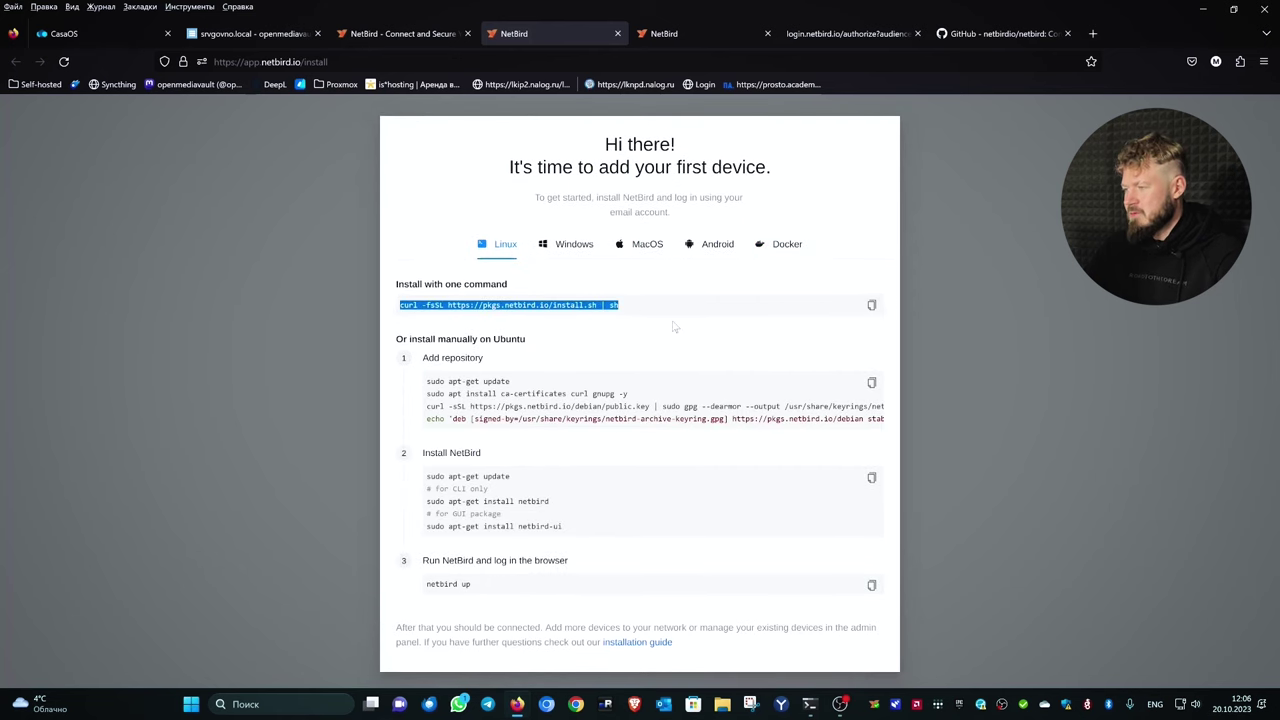
pyautogui.rightClick(603, 305)
pyautogui.click(630, 307)
pyautogui.click(615, 308)
# Step: Switch to the SSH terminal and become root with su, entering the root password
pyautogui.hotkey('alt', 'Tab')
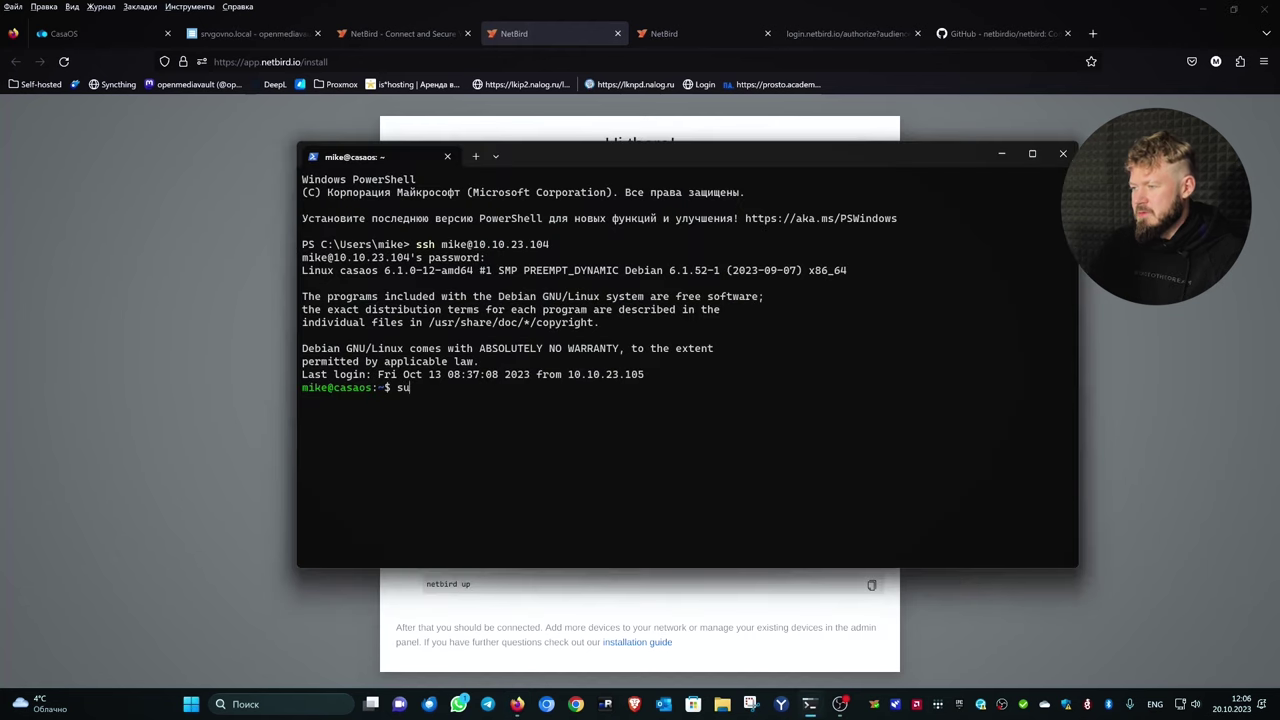
pyautogui.write('su')
pyautogui.press('Return')
pyautogui.press('Return')
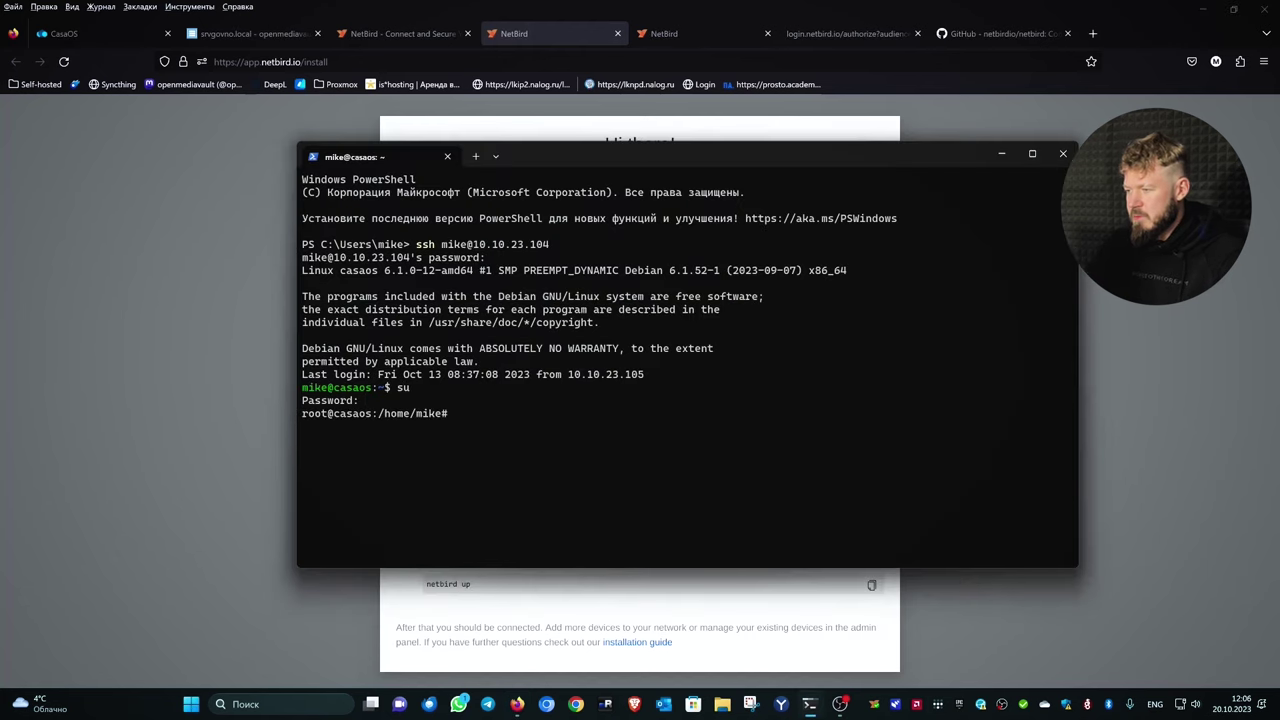
pyautogui.rightClick(523, 409)
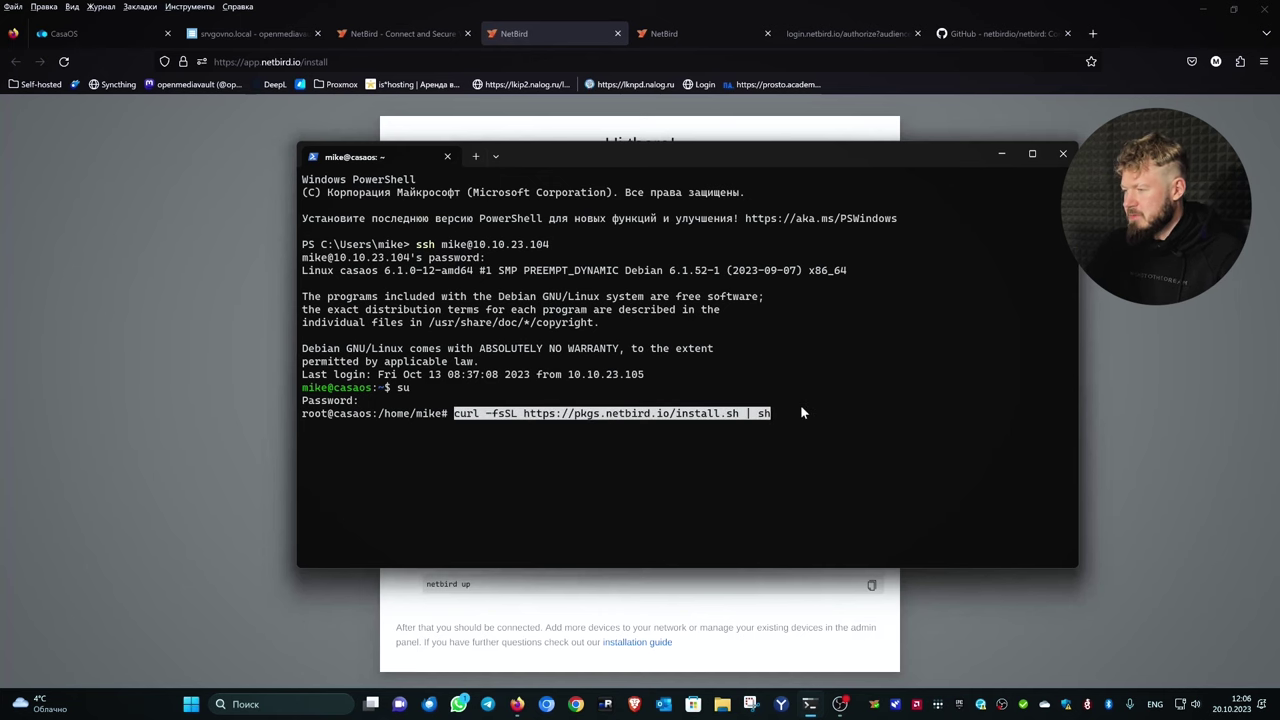
pyautogui.press('Return')
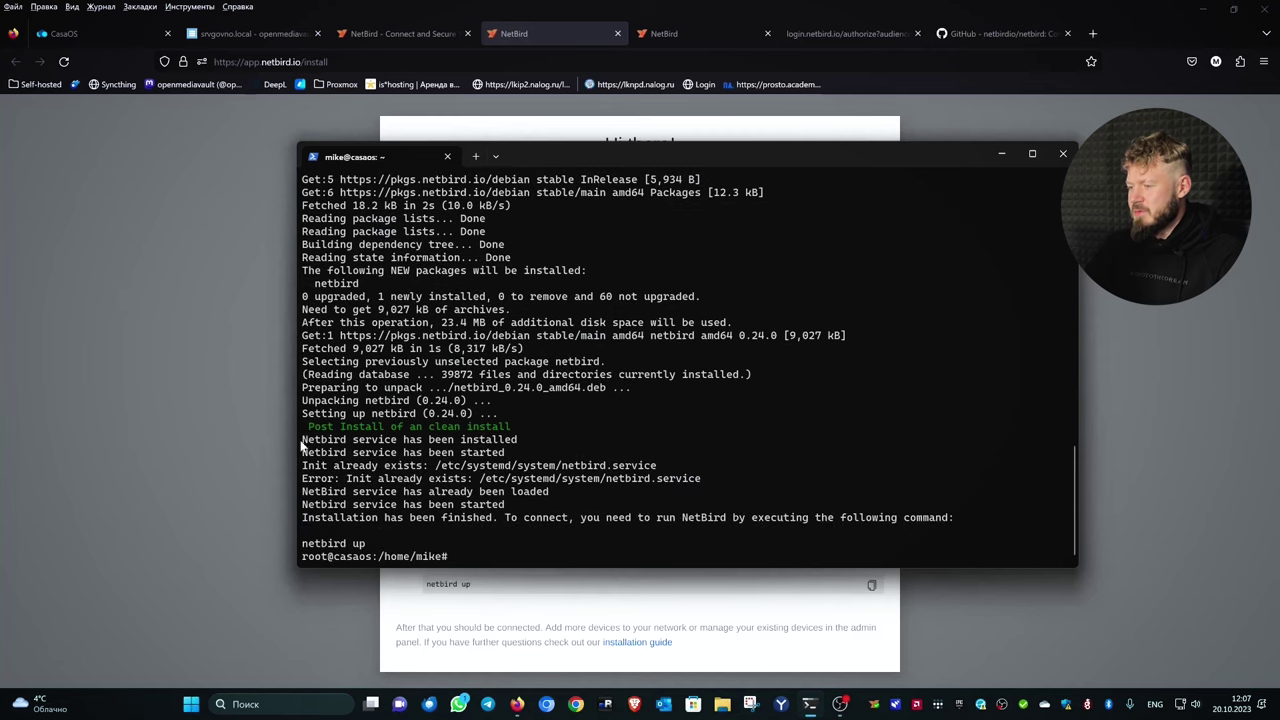
pyautogui.moveTo(302, 447); pyautogui.dragTo(512, 458)
pyautogui.click(488, 543)
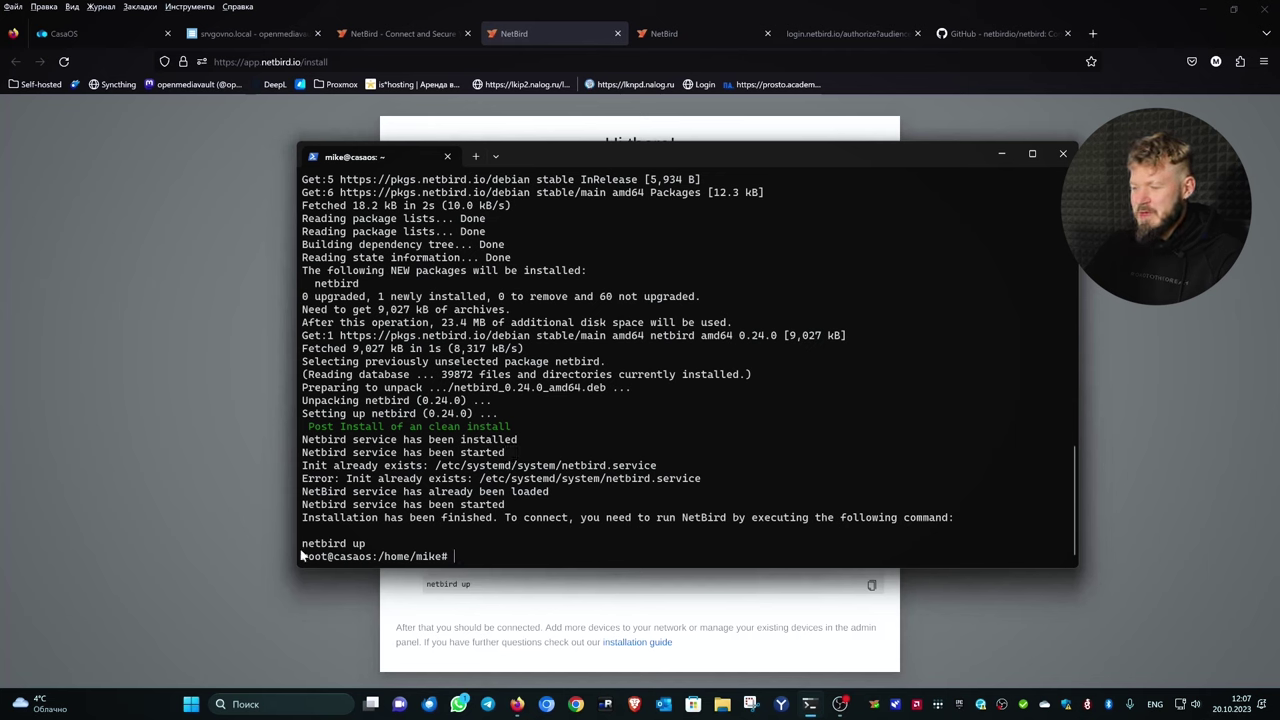
# Step: Run netbird up on the CasaOS server to start connecting it to the NetBird network
pyautogui.tripleClick(304, 549)
pyautogui.click(337, 551)
pyautogui.write('netbird')
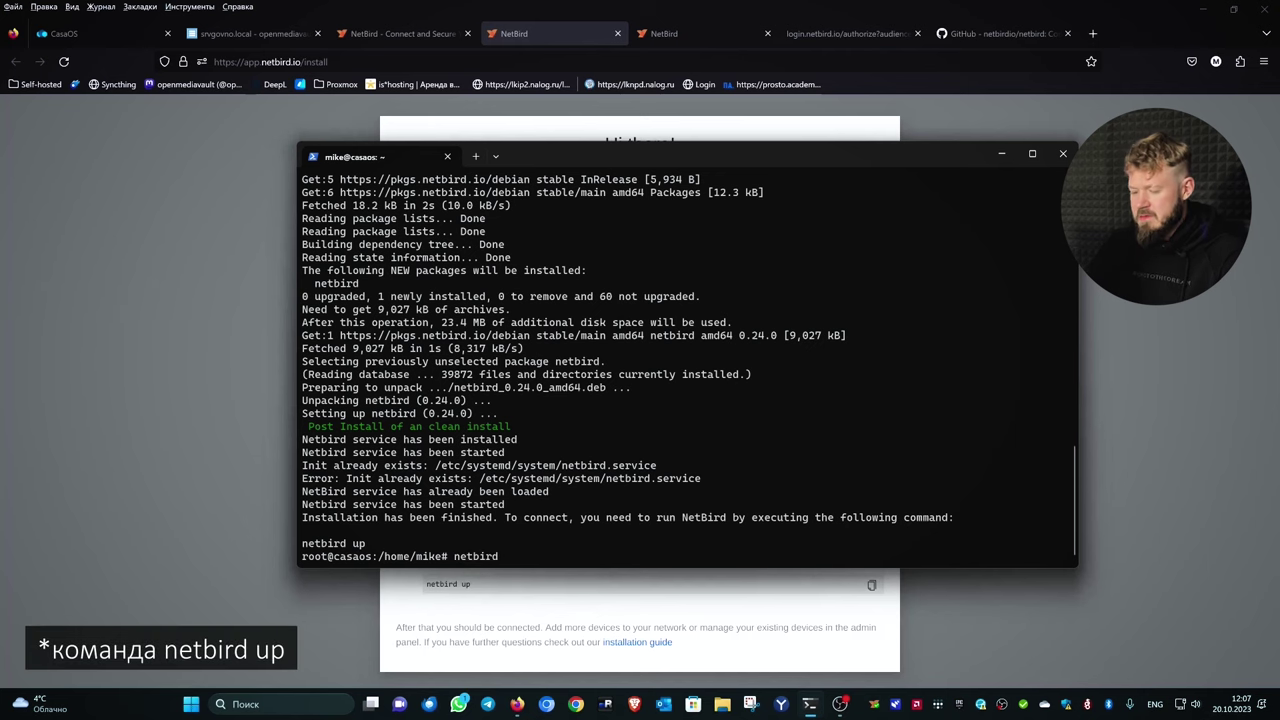
pyautogui.write(' up')
pyautogui.press('Return')
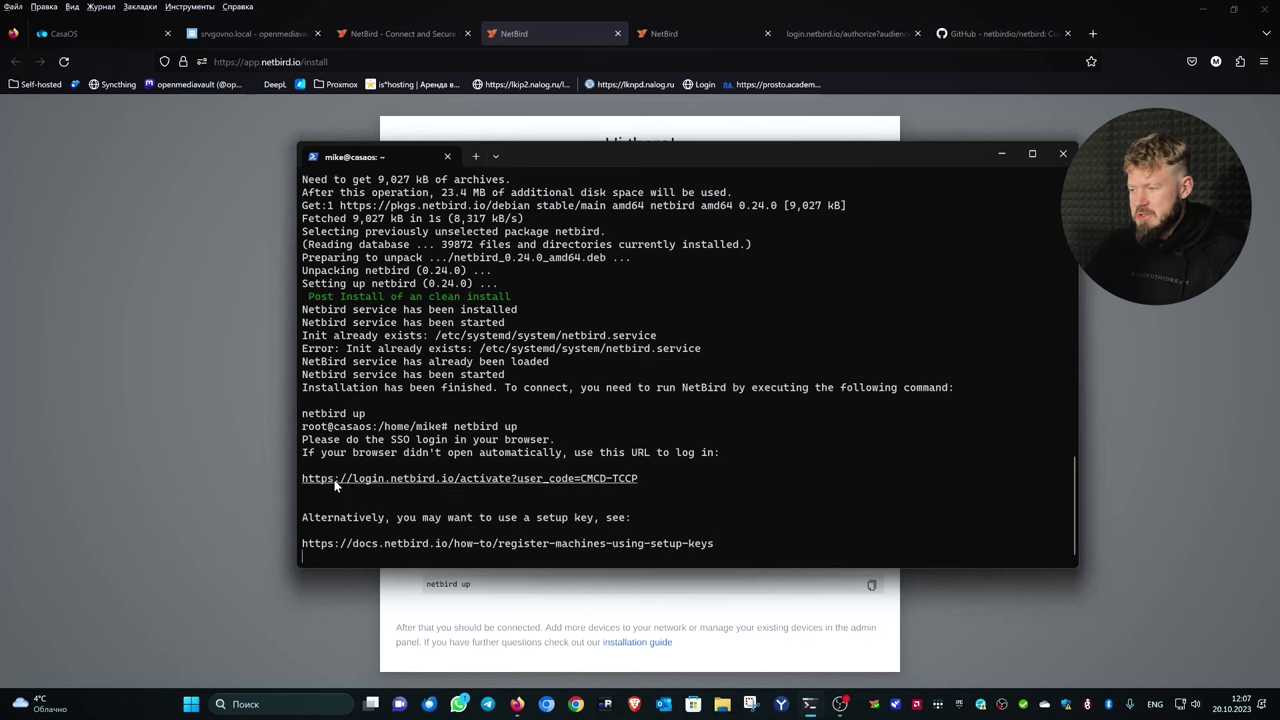
# Step: Open the SSO login link from the terminal, confirm the device code, and refresh the NetBird Peers page in the browser
pyautogui.keyDown('ctrl'); pyautogui.click(414, 481); pyautogui.keyUp('ctrl')
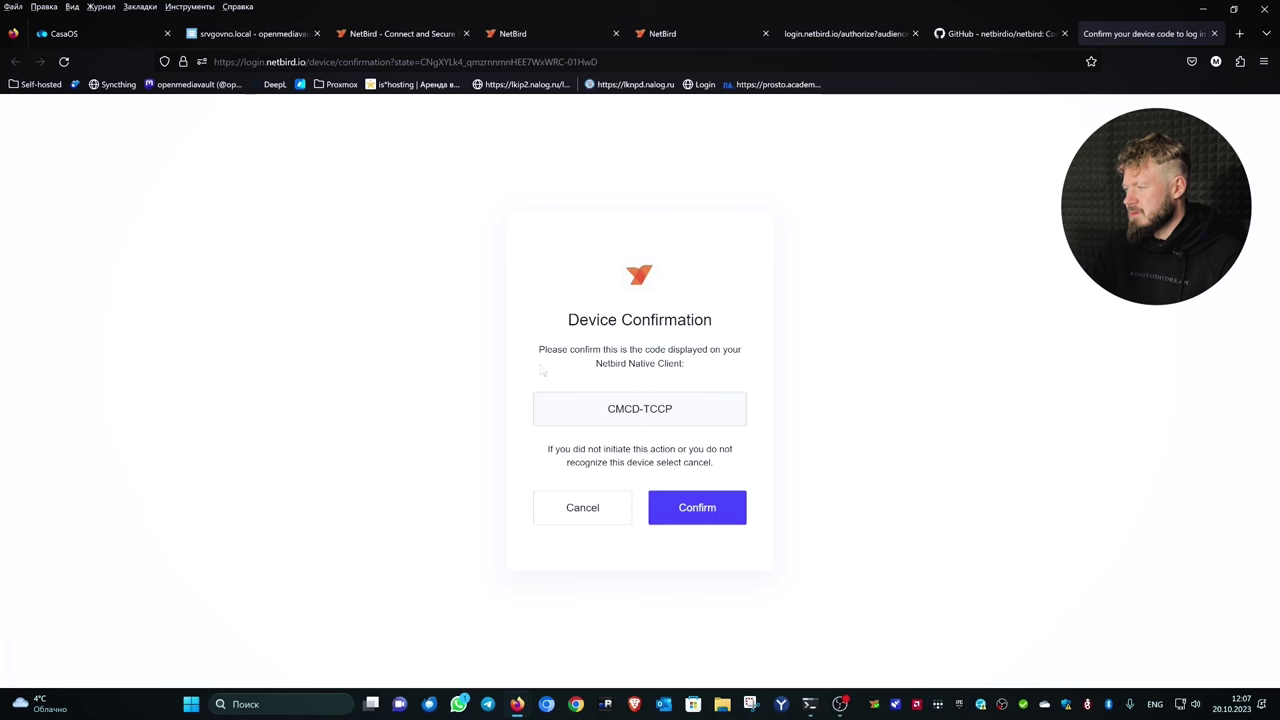
pyautogui.click(695, 511)
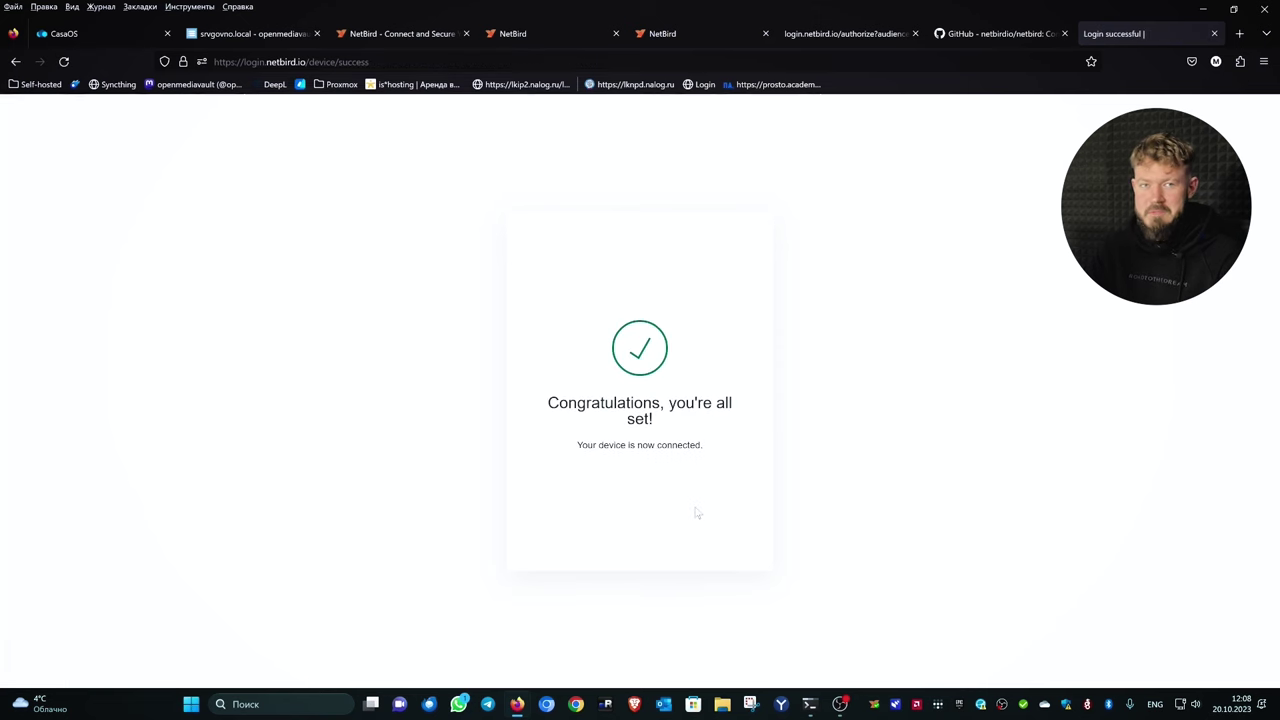
pyautogui.click(650, 34)
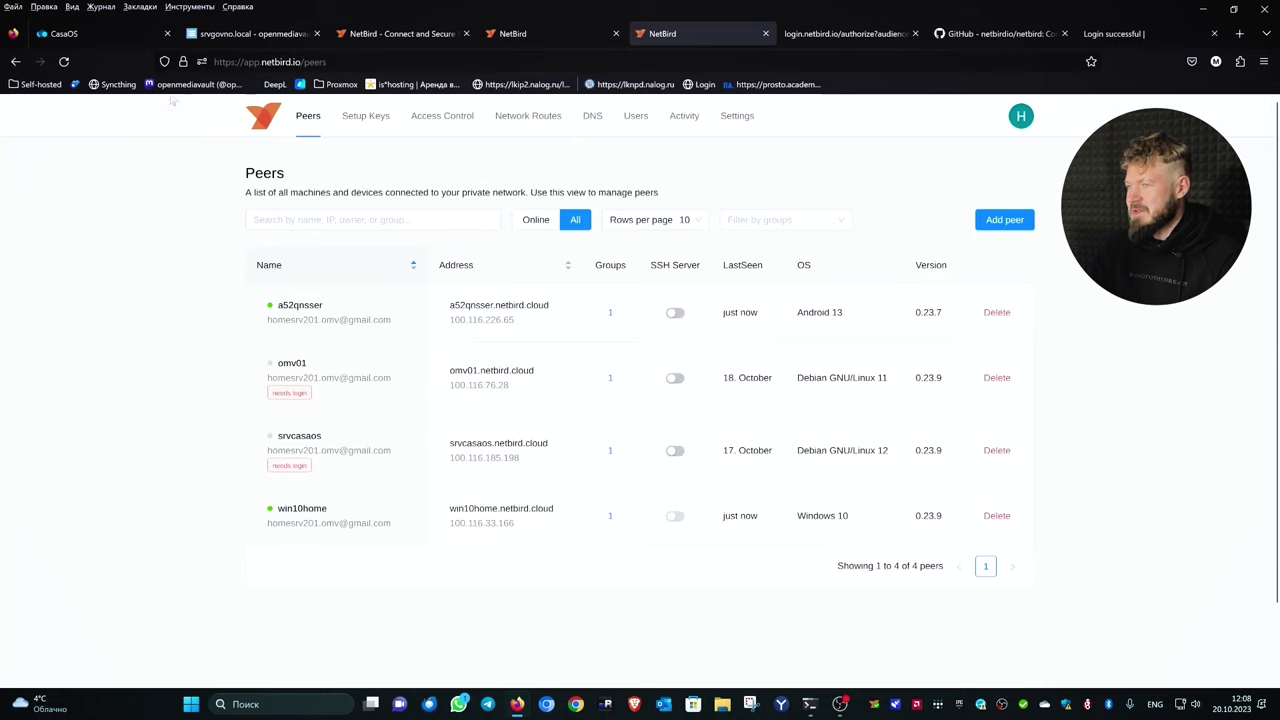
pyautogui.click(63, 62)
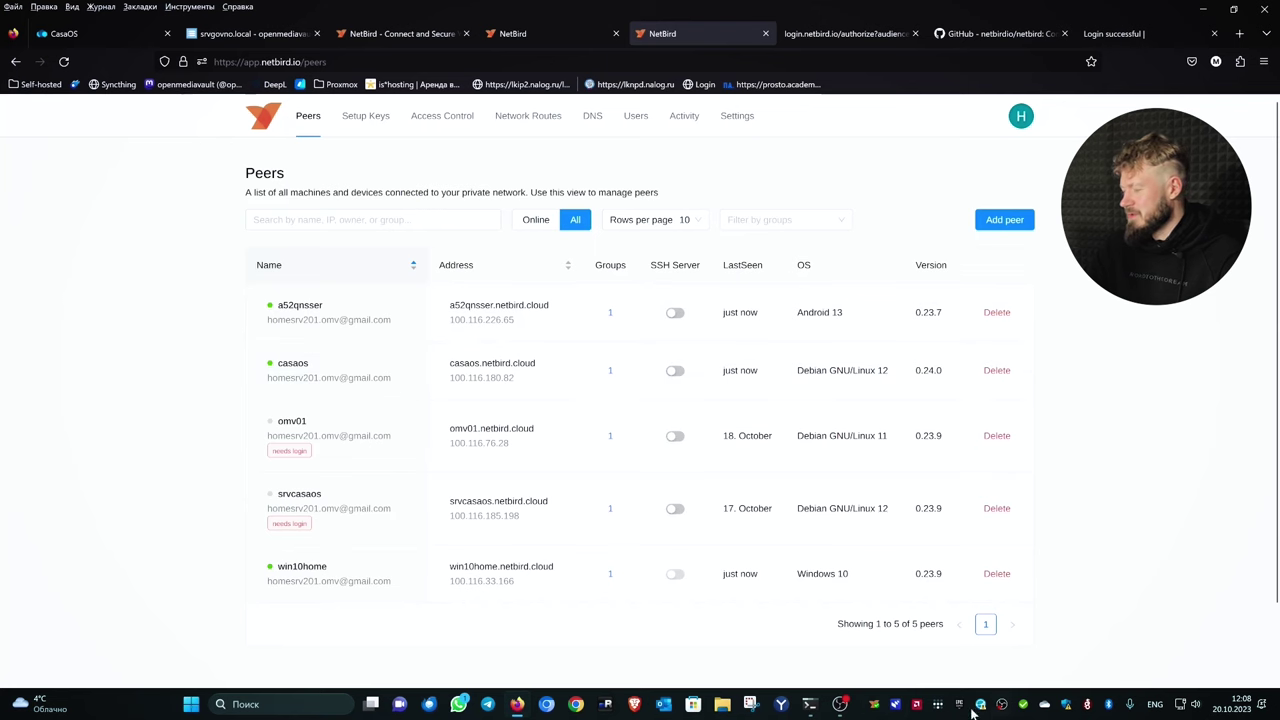
# Step: Copy the casaos peer's domain address and open casaos.netbird.cloud in a new browser tab
pyautogui.rightClick(881, 708)
pyautogui.click(452, 376)
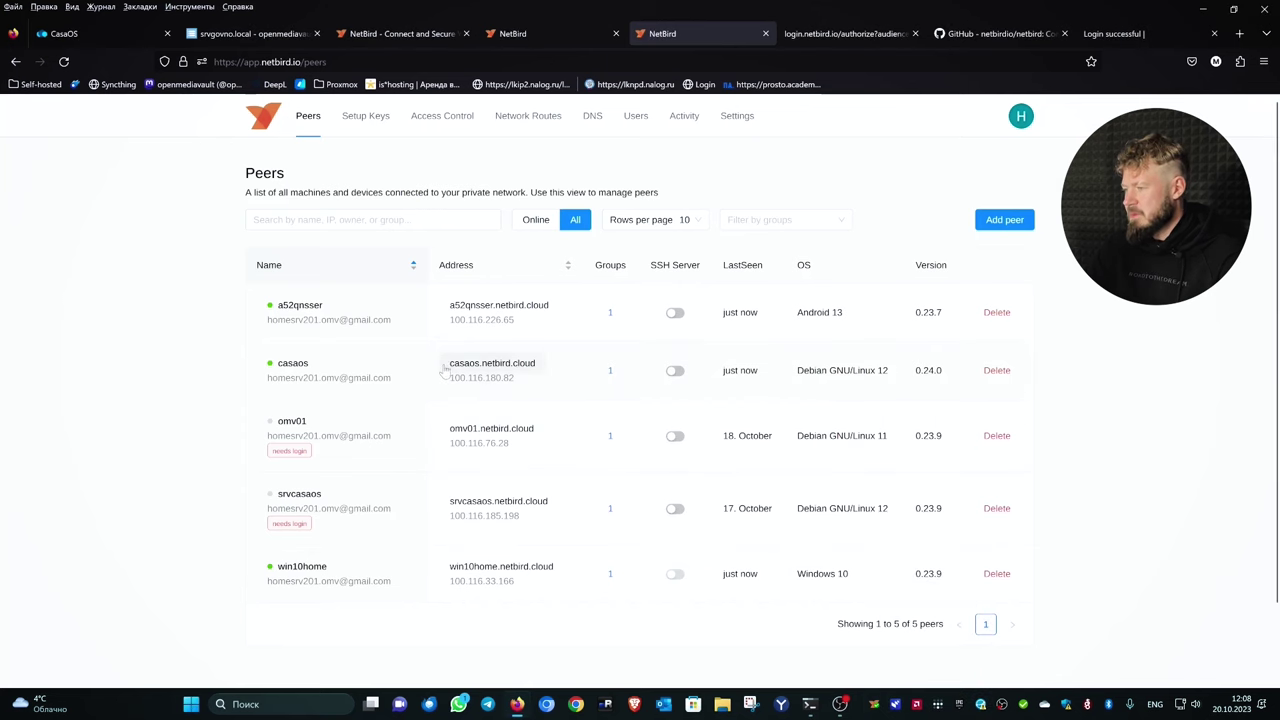
pyautogui.click(447, 368)
pyautogui.hotkey('ctrl', 't')
pyautogui.hotkey('ctrl', 'v')
pyautogui.press('Return')
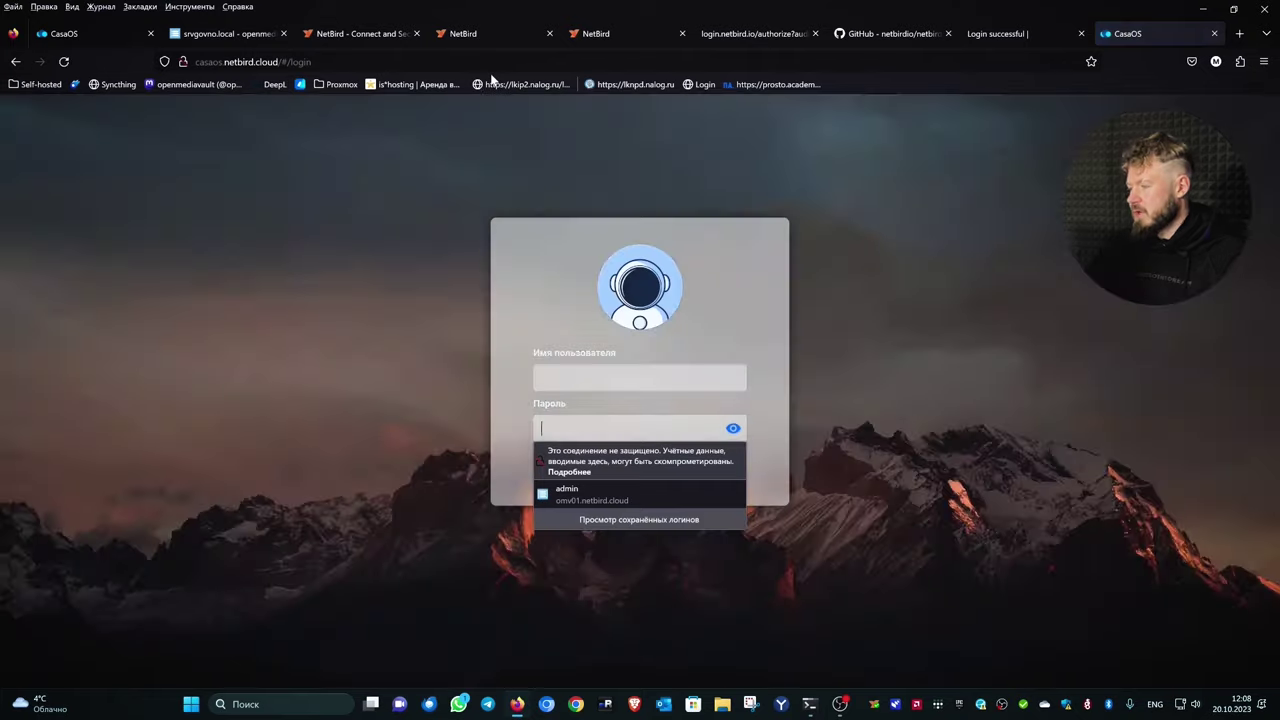
# Step: Check the NetBird client's connection status and log in to CasaOS as admin with the account password
pyautogui.rightClick(874, 705)
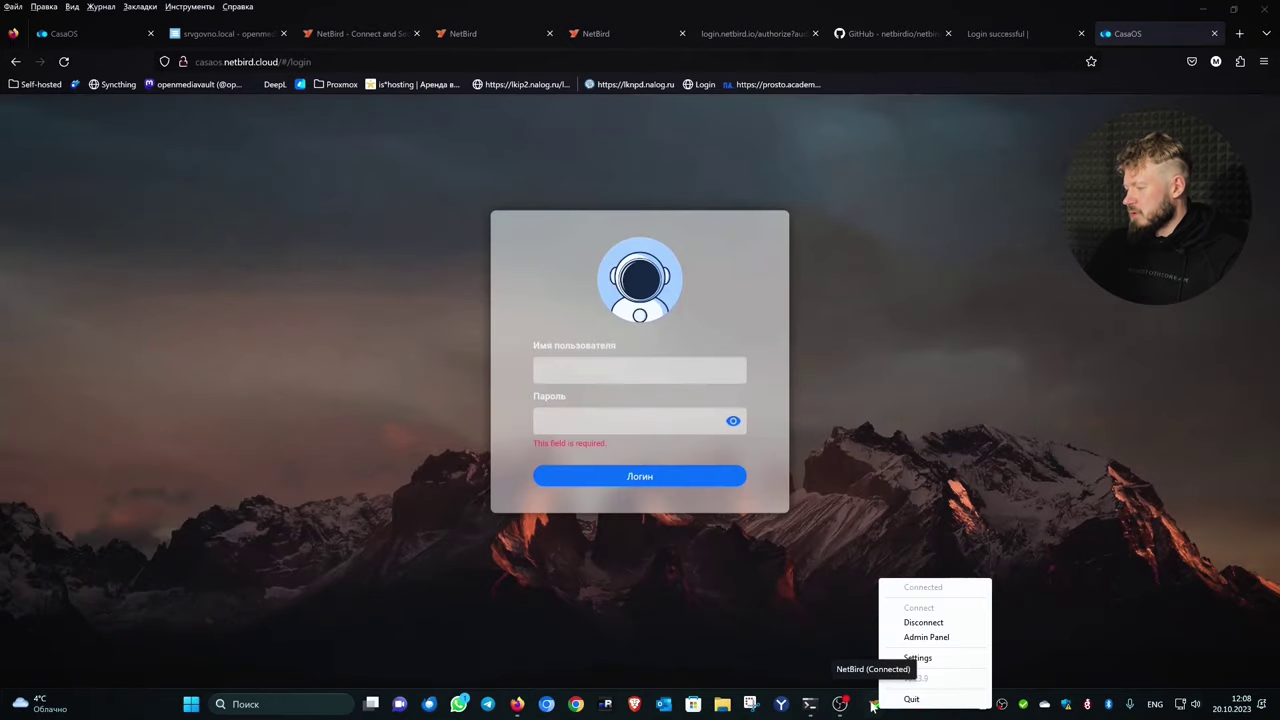
pyautogui.click(560, 370)
pyautogui.write('admi')
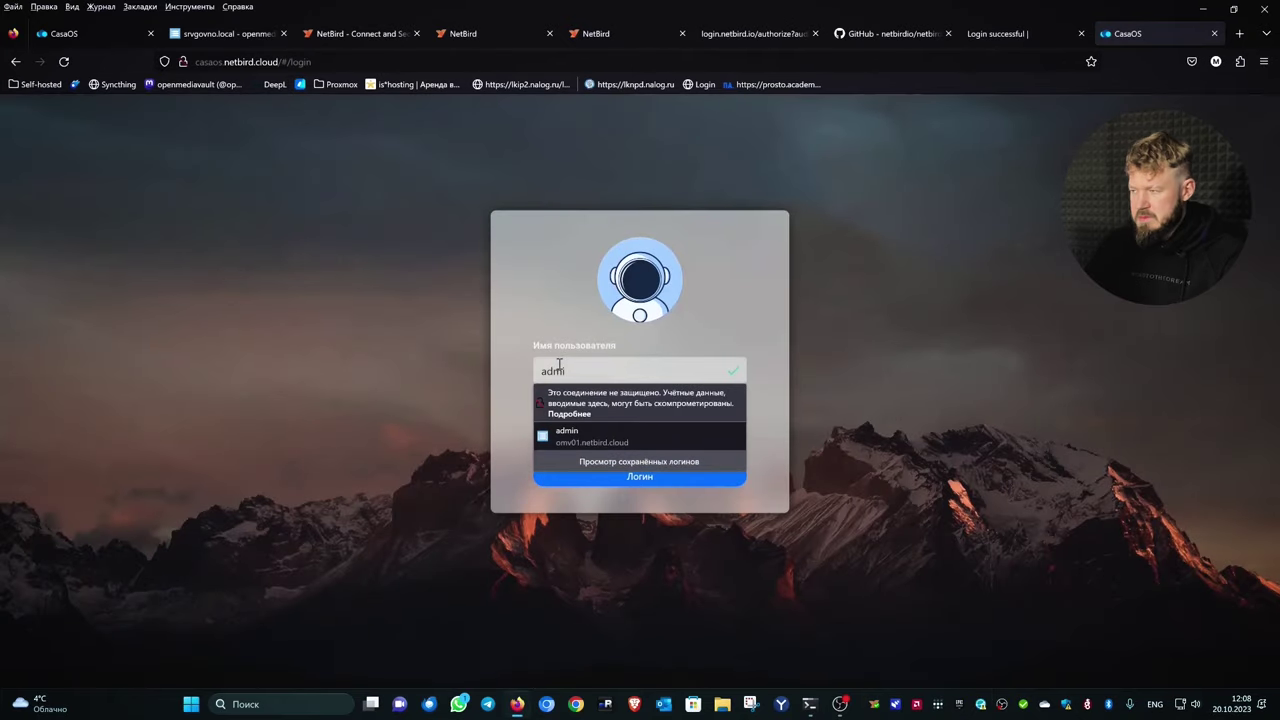
pyautogui.write('n')
pyautogui.press('Tab')
pyautogui.write('**********')
pyautogui.press('Return')
# Step: View the peers list in the NetBird mobile app and choose the casaos.netbird.cloud peer
pyautogui.click(420, 230)
pyautogui.click(400, 252)
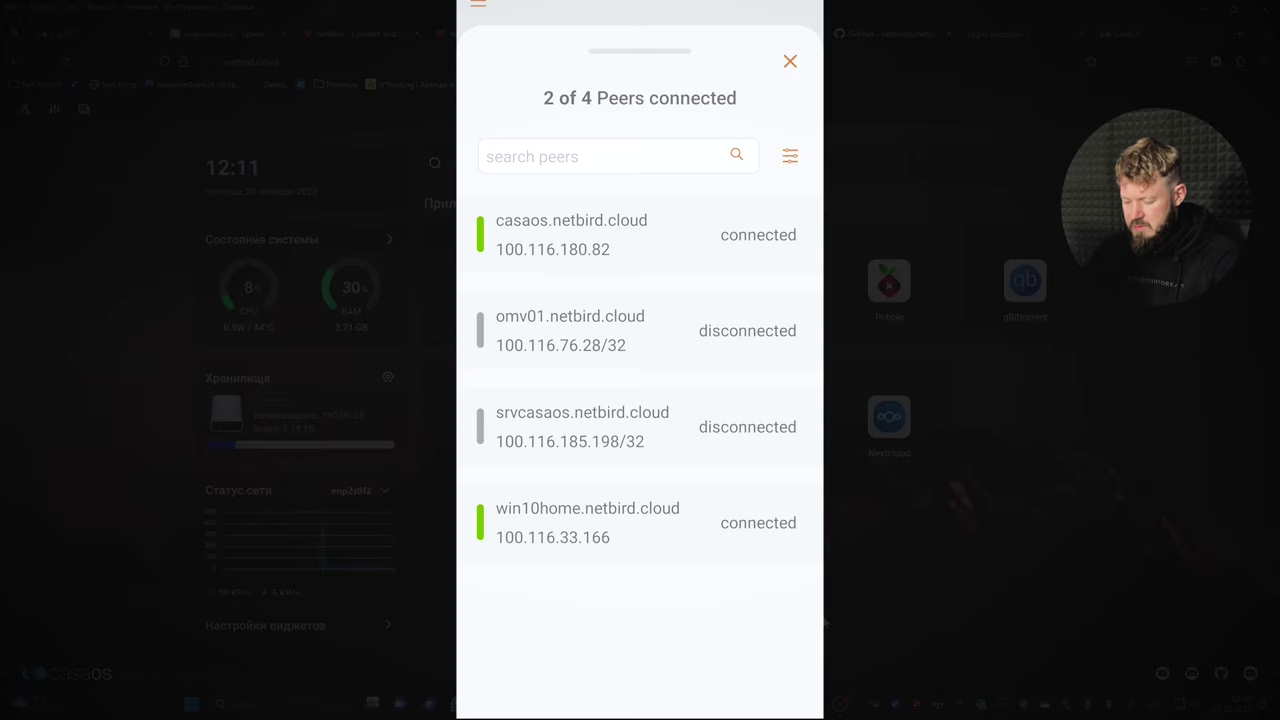
pyautogui.click(680, 234)
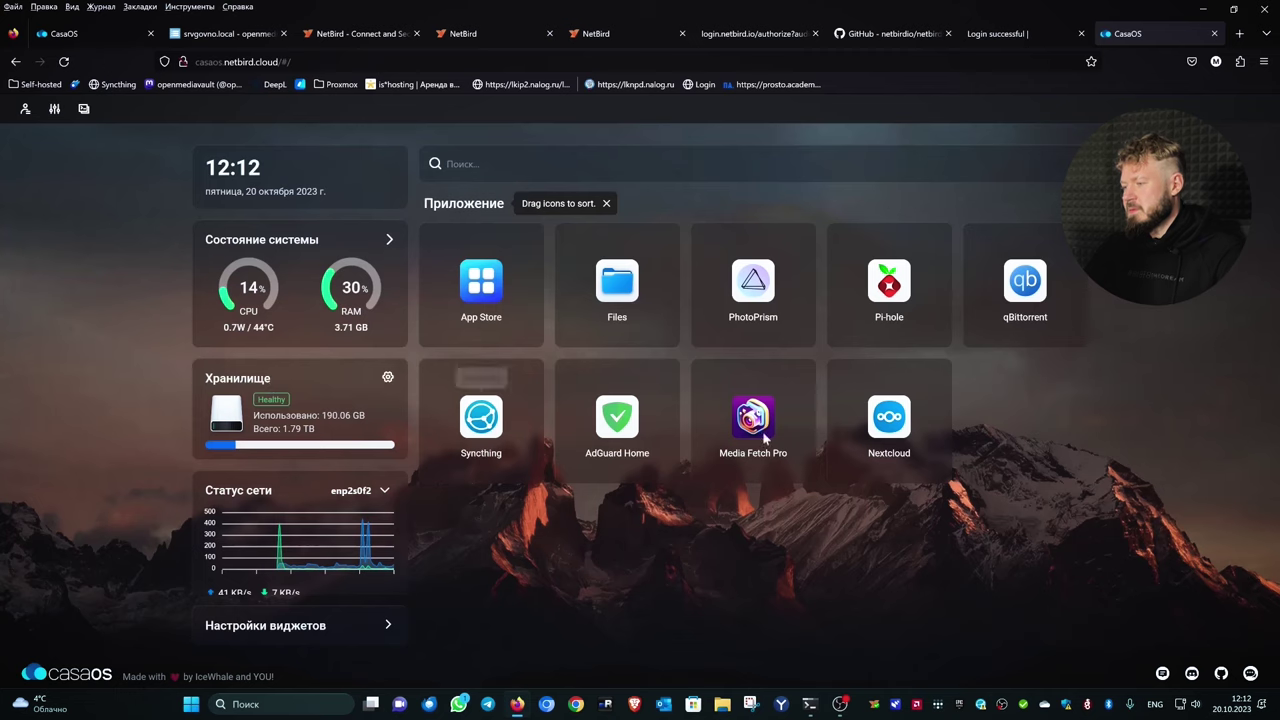
# Step: Restart the server from the CasaOS settings and confirm the restart
pyautogui.click(25, 110)
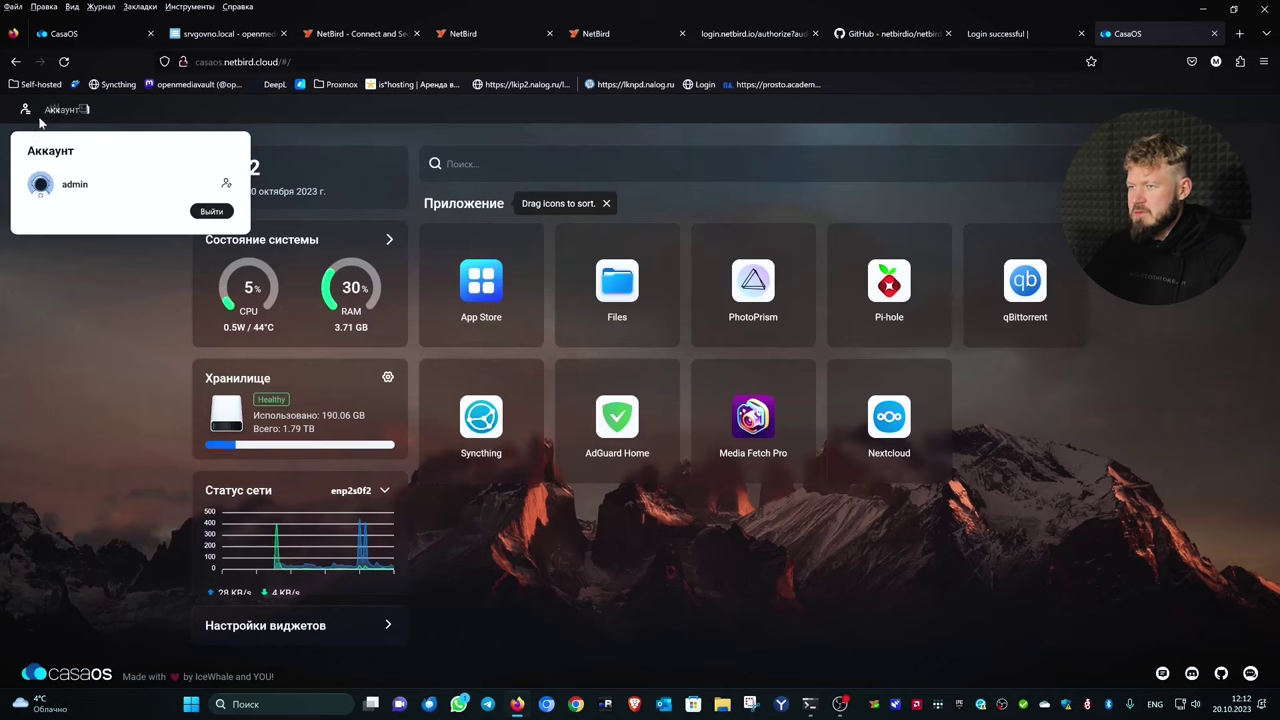
pyautogui.click(55, 111)
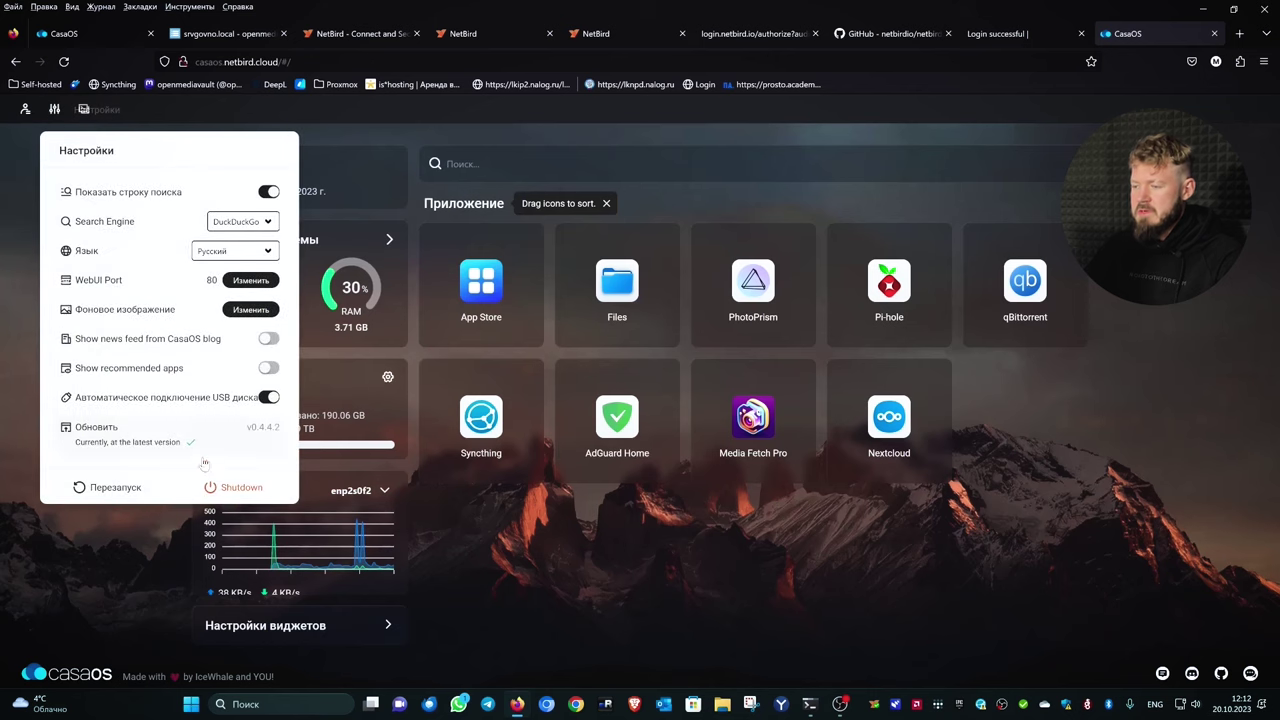
pyautogui.click(145, 490)
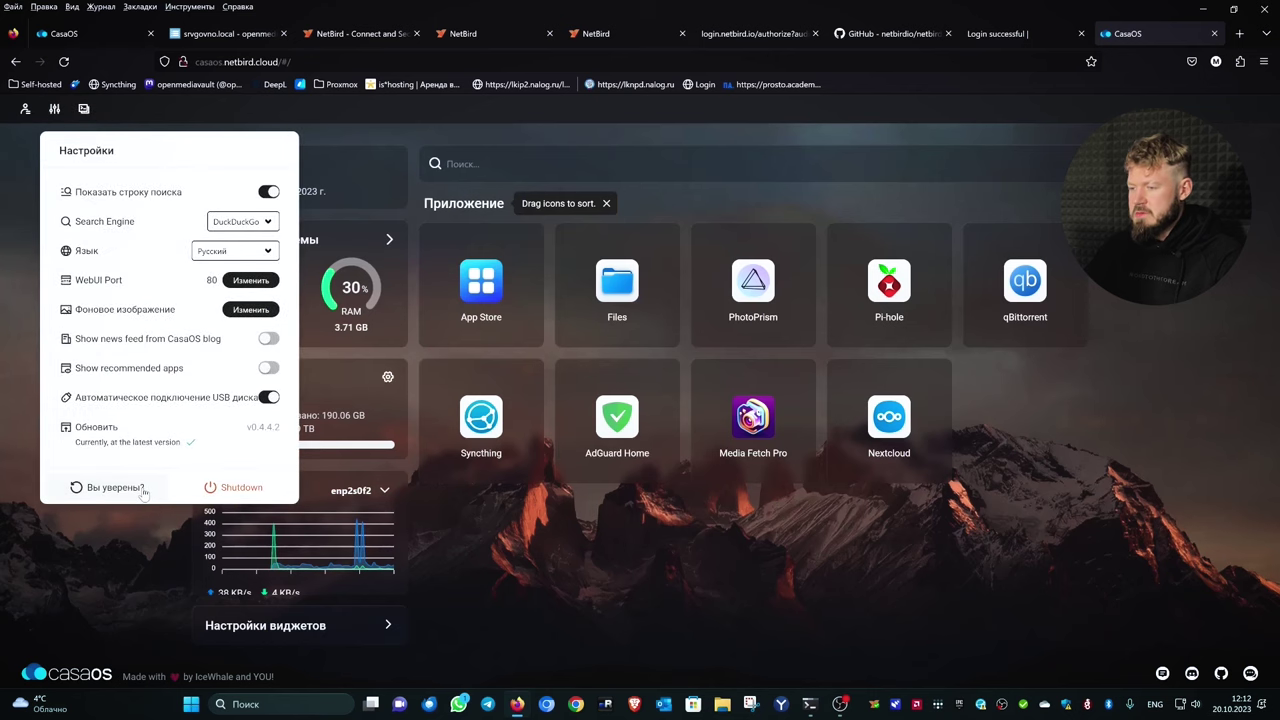
pyautogui.click(144, 490)
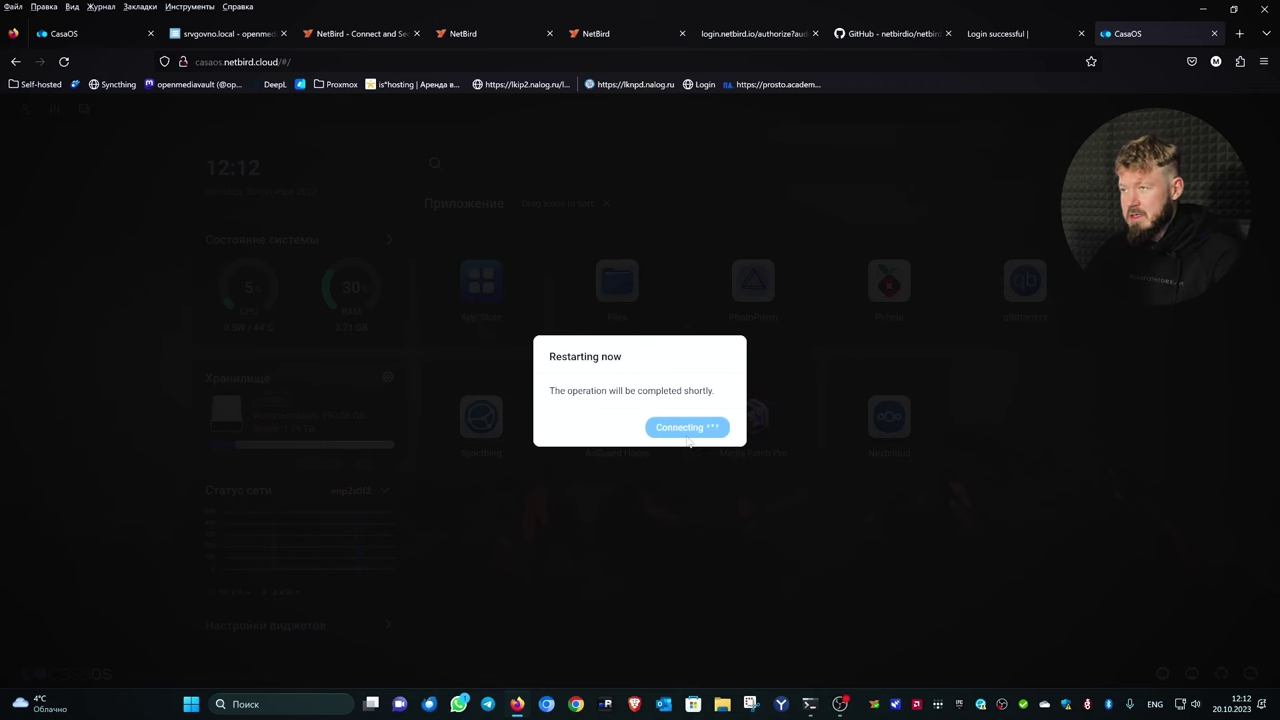
# Step: Switch to PowerShell, start a continuous ping with ping 10.10.23.104 -t, and move the terminal window aside
pyautogui.hotkey('alt', 'Tab')
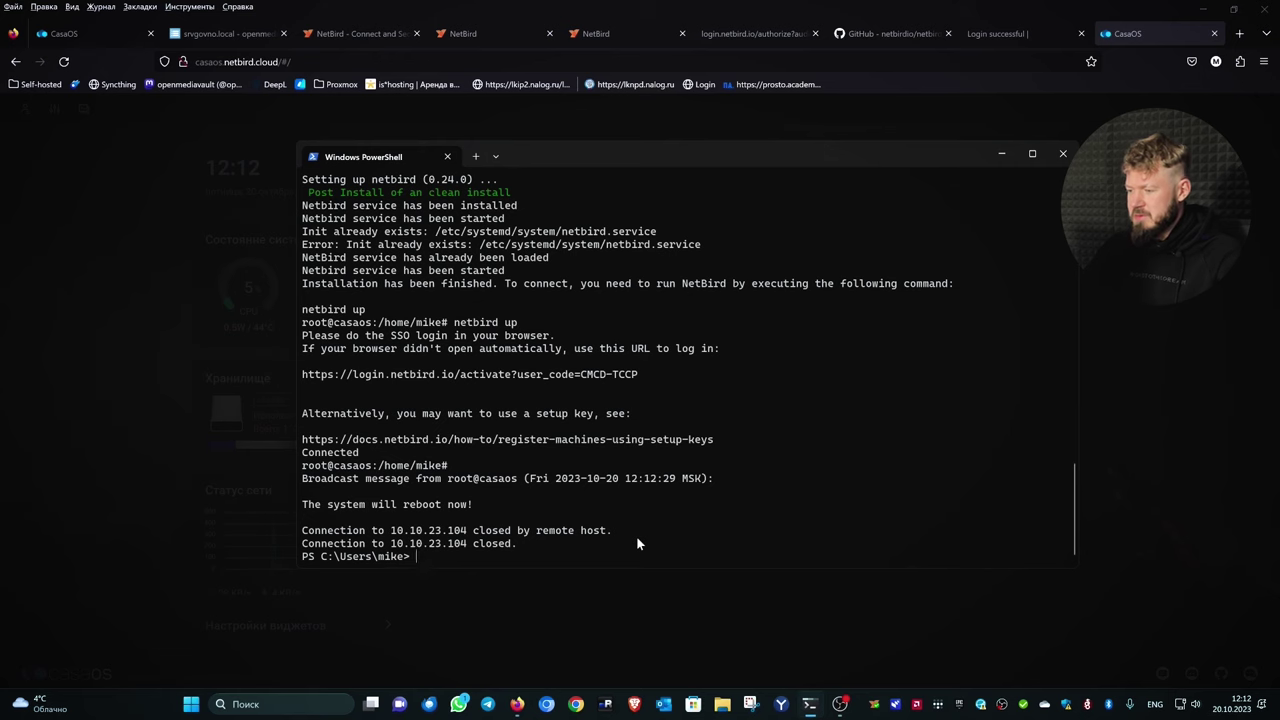
pyautogui.press('Return')
pyautogui.press('Return')
pyautogui.press('Return')
pyautogui.press('Up')
pyautogui.press('Home')
pyautogui.press('Delete')
pyautogui.press('Delete')
pyautogui.press('Delete')
pyautogui.press('Delete')
pyautogui.press('Delete')
pyautogui.press('Delete')
pyautogui.press('Delete')
pyautogui.press('Delete')
pyautogui.press('Delete')
pyautogui.write('ping ')
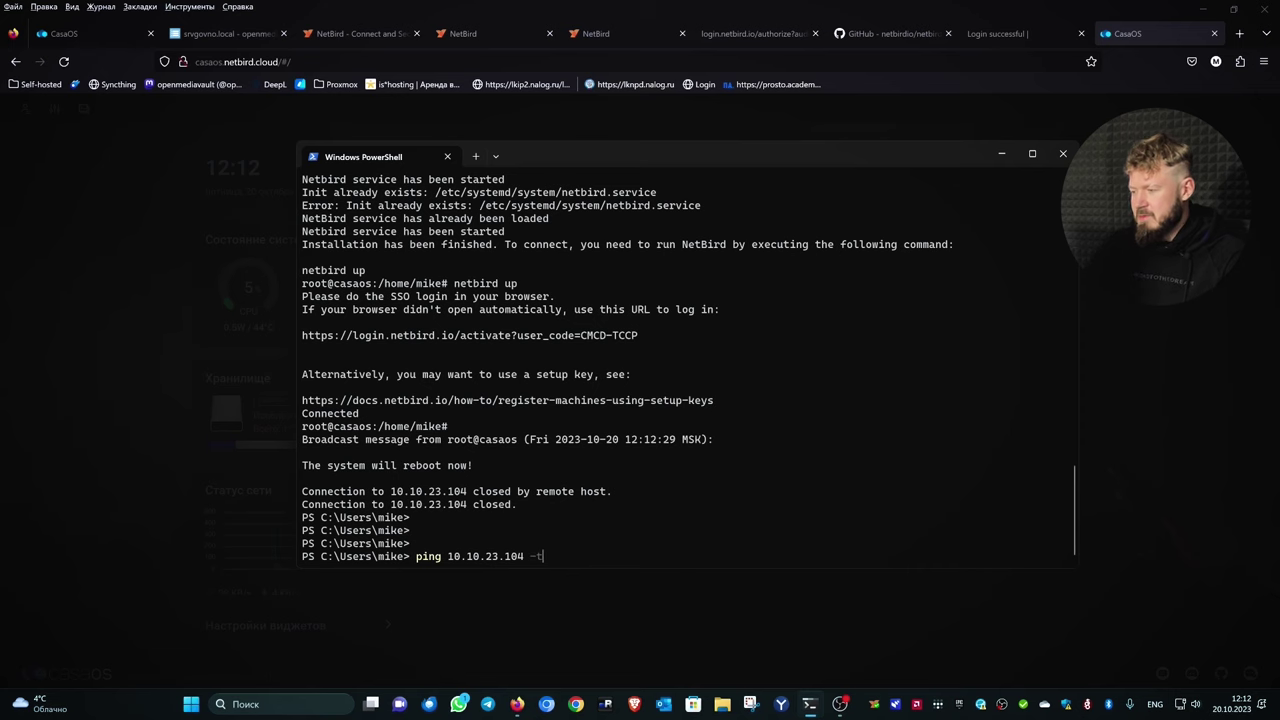
pyautogui.write(' -t')
pyautogui.press('Return')
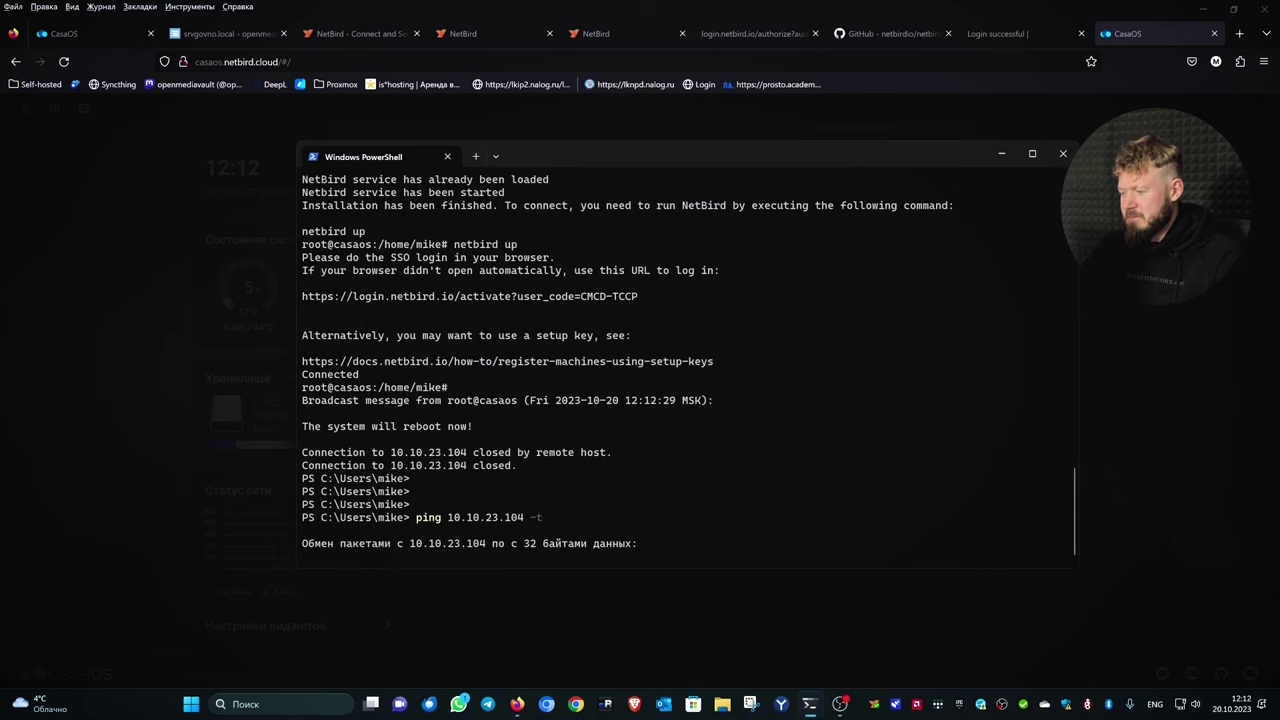
pyautogui.moveTo(553, 153); pyautogui.dragTo(257, 135)
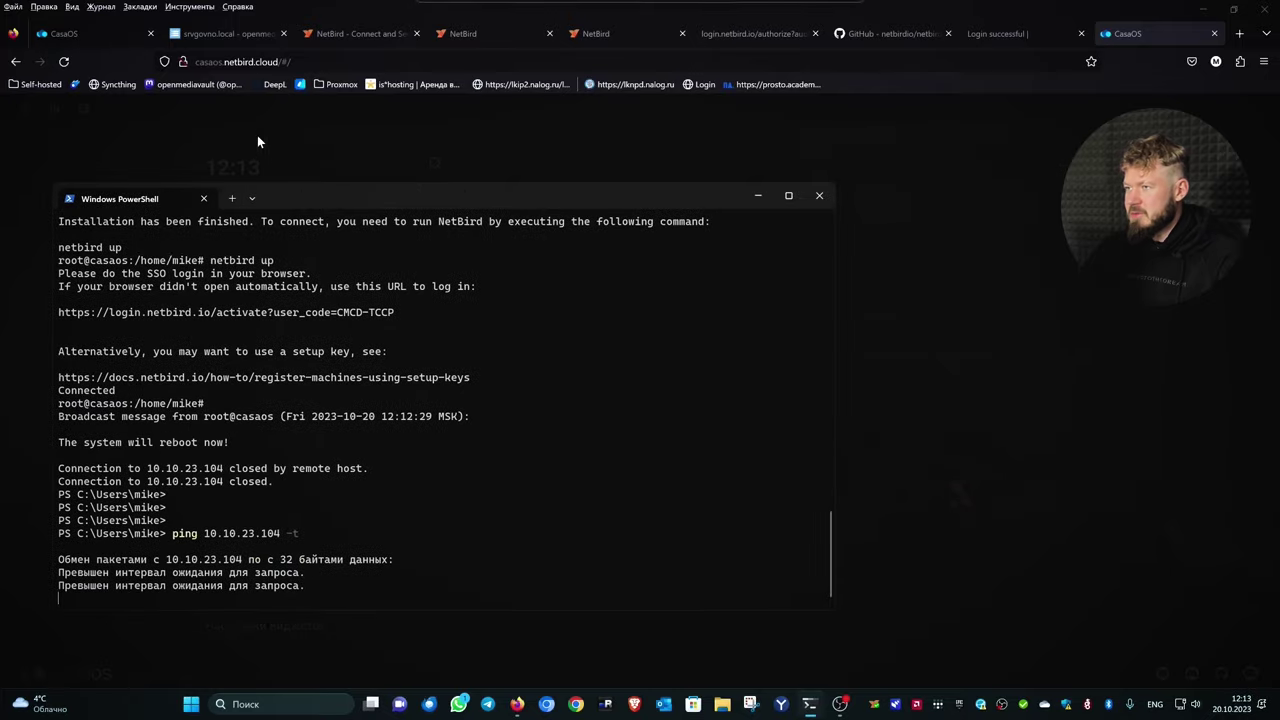
# Step: Log in to the openmediavault web interface at 10.10.23.112 as admin with the account password
pyautogui.click(212, 35)
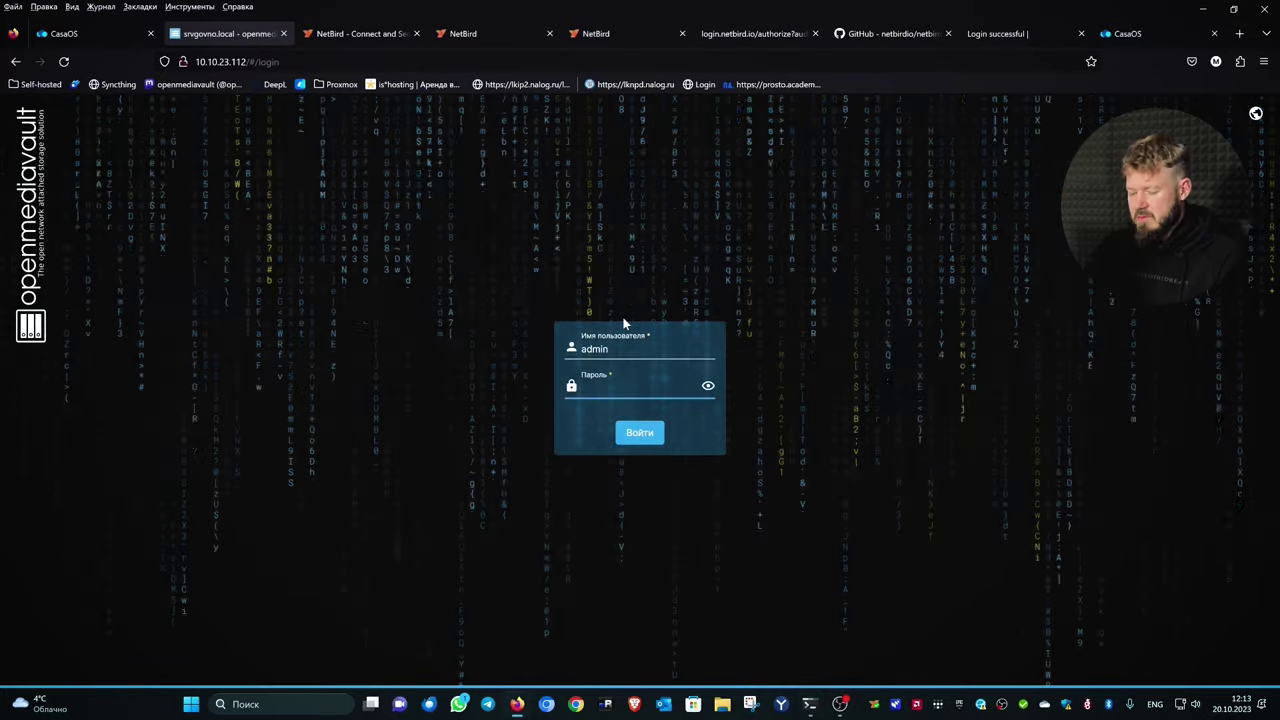
pyautogui.hotkey('ctrl', 'v')
pyautogui.press('Return')
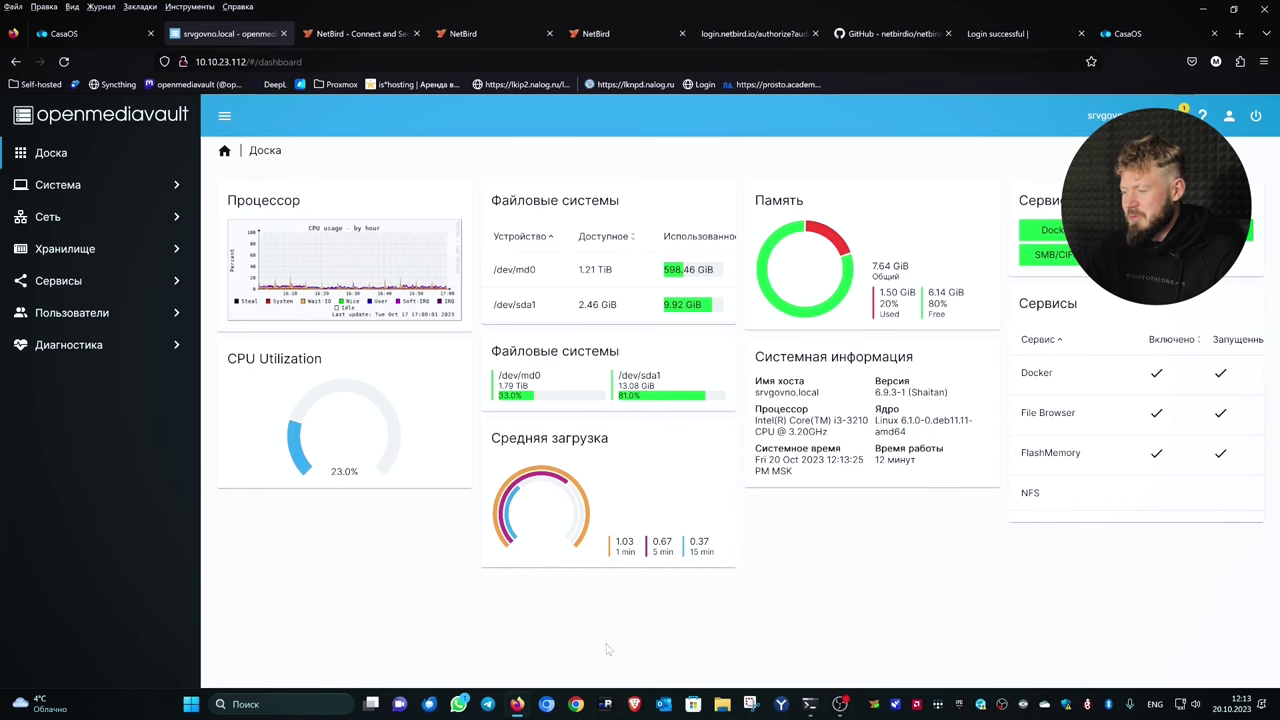
# Step: Examine the openmediavault system options and the list of Docker containers under the Compose service
pyautogui.click(86, 182)
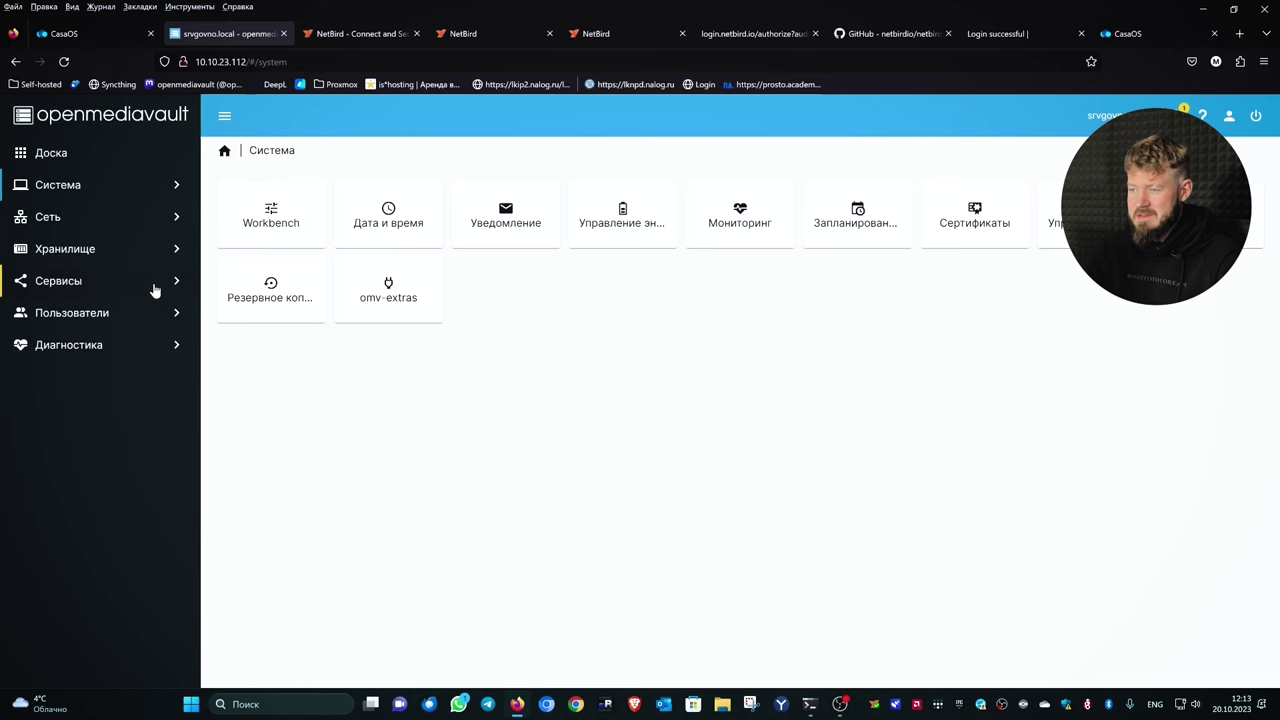
pyautogui.click(153, 289)
pyautogui.click(138, 315)
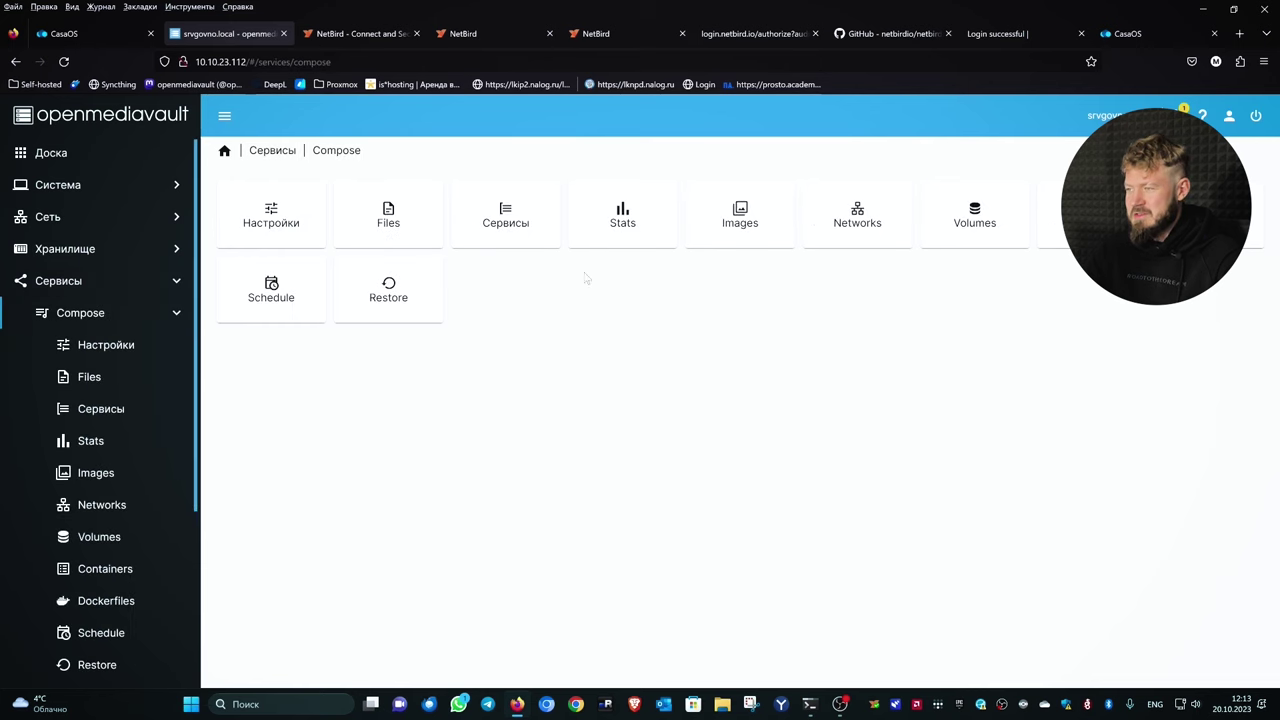
pyautogui.click(473, 283)
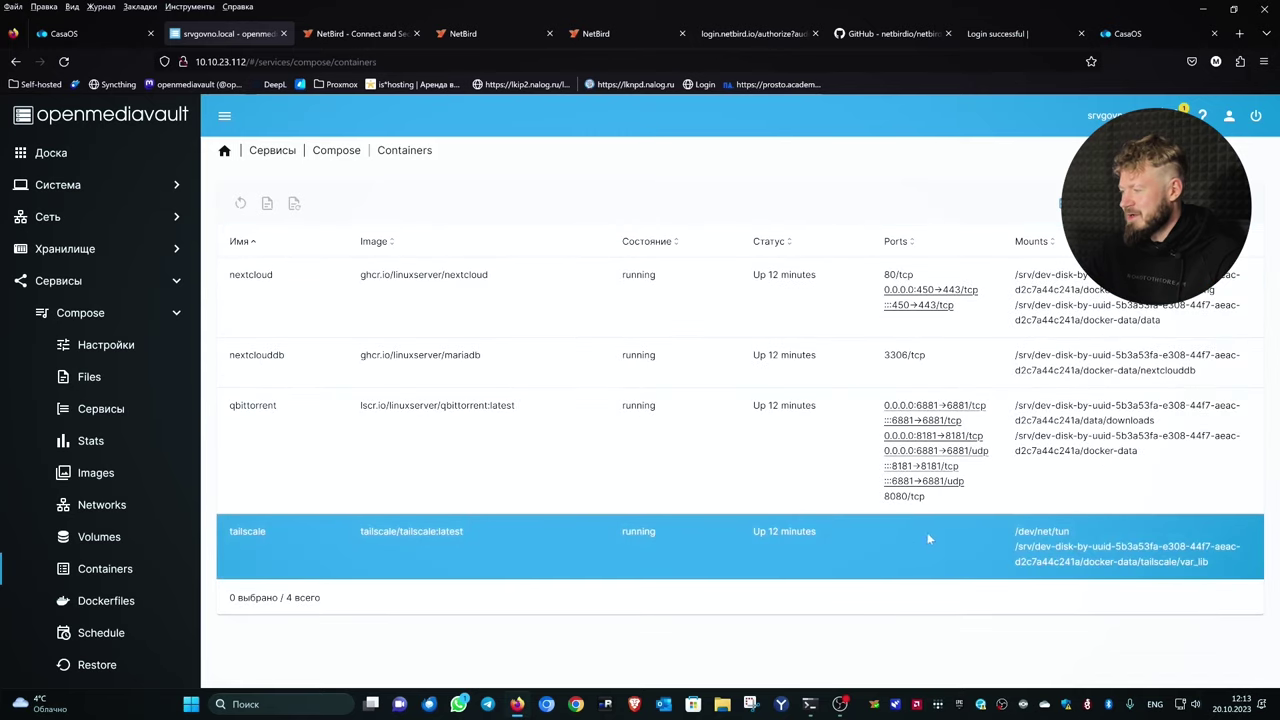
pyautogui.click(175, 313)
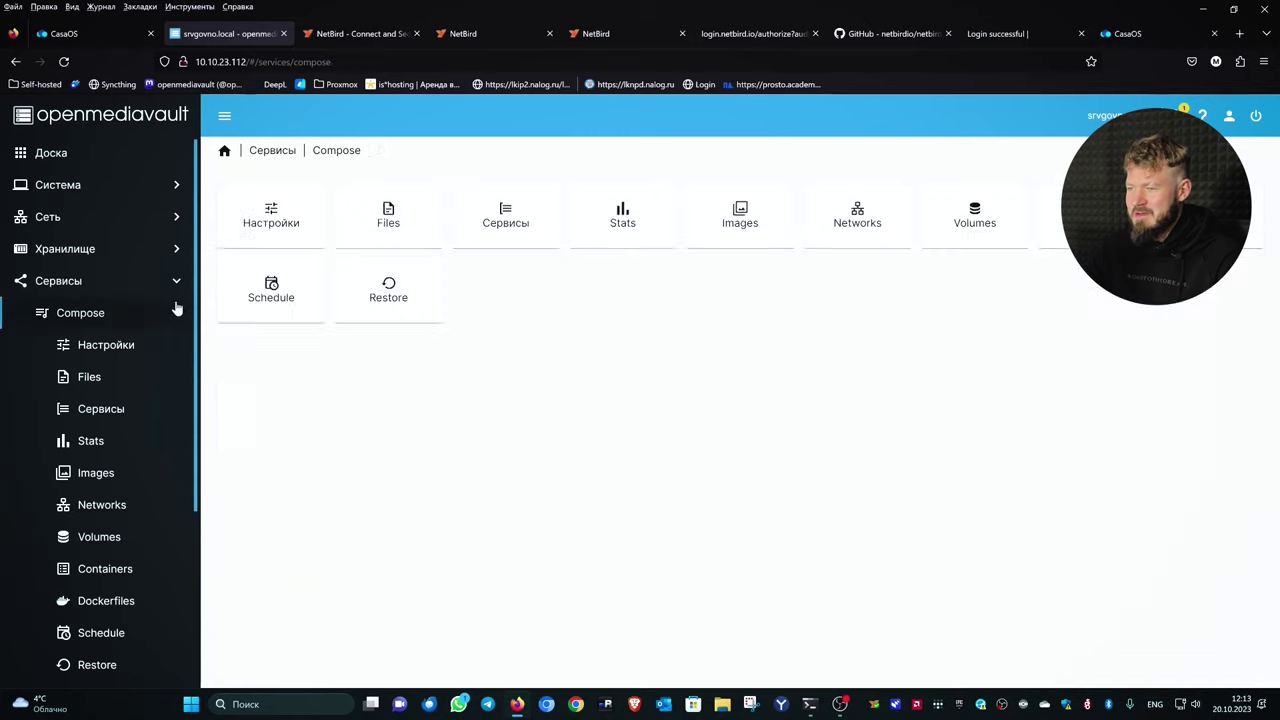
pyautogui.click(176, 285)
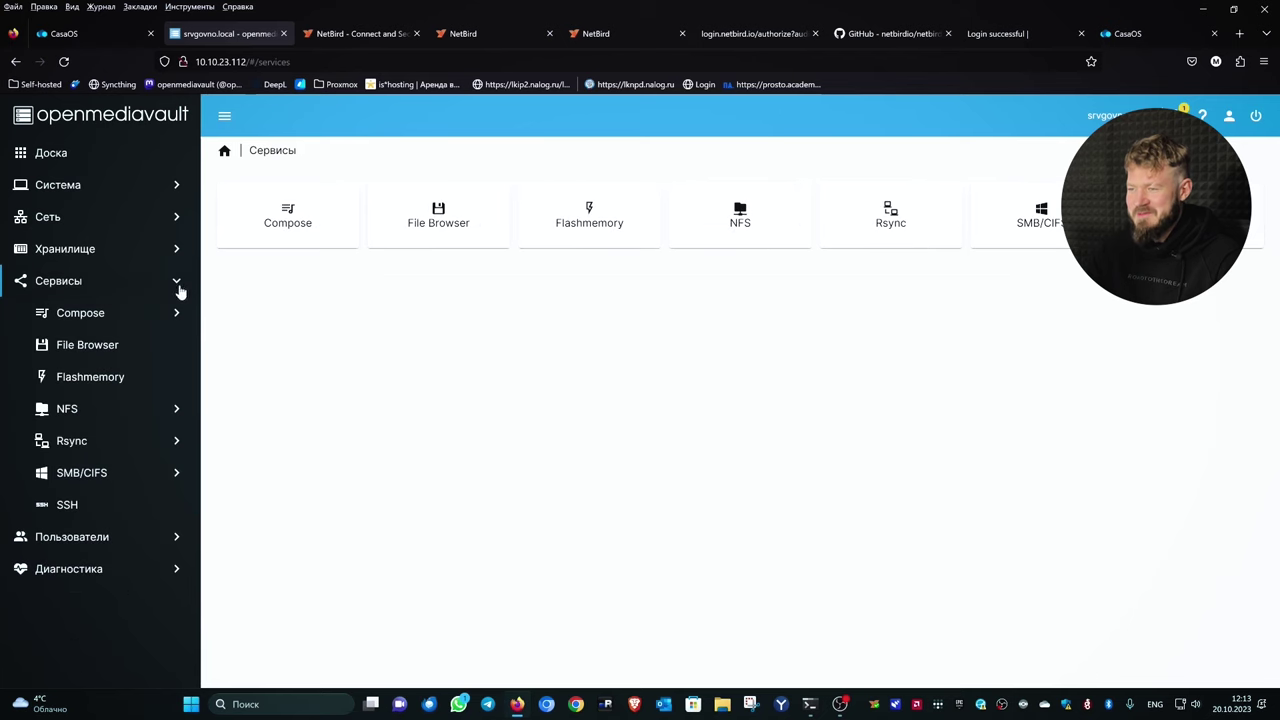
pyautogui.click(177, 286)
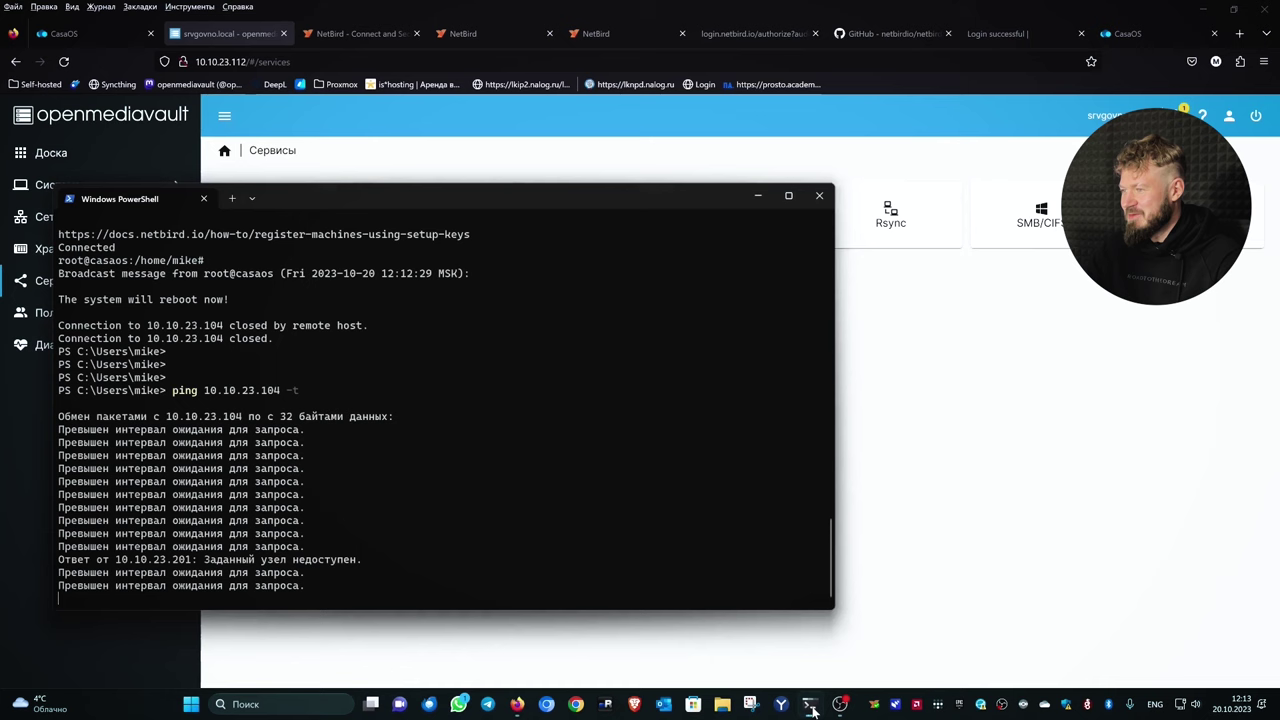
pyautogui.click(810, 704)
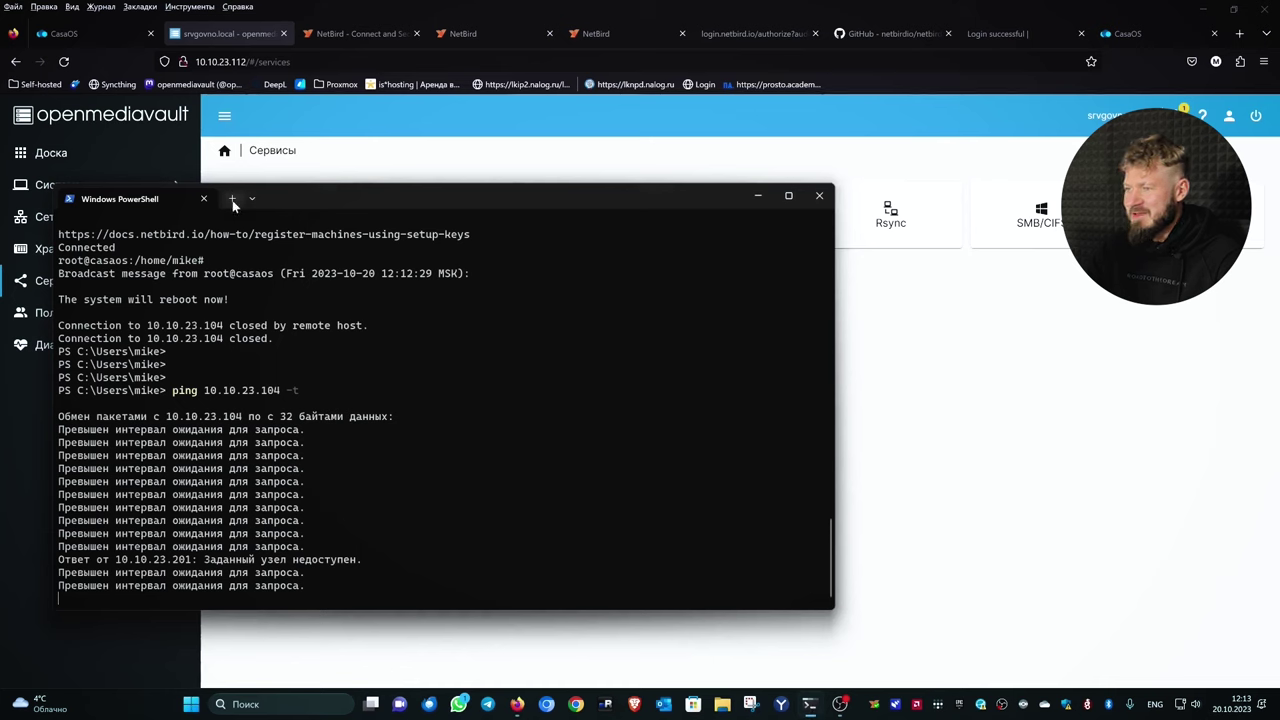
pyautogui.click(232, 200)
pyautogui.write('ssh root@')
pyautogui.write('10.10.23.112')
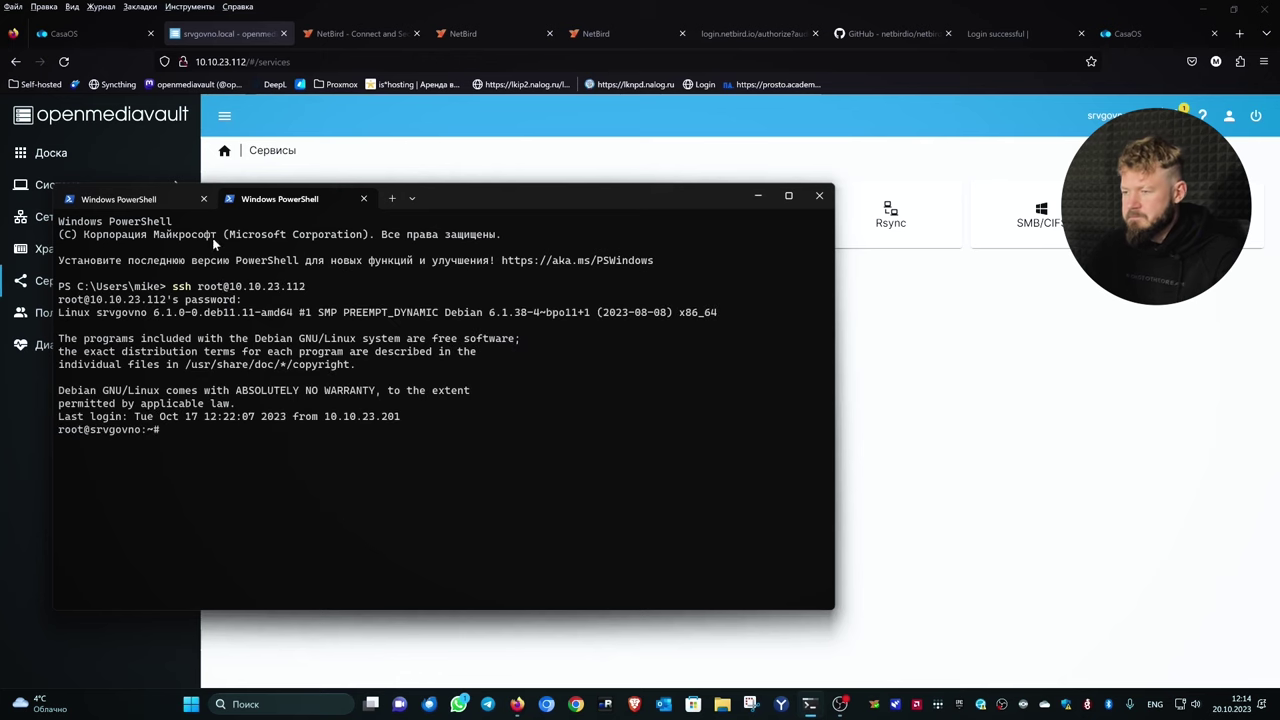
pyautogui.click(346, 36)
pyautogui.click(463, 33)
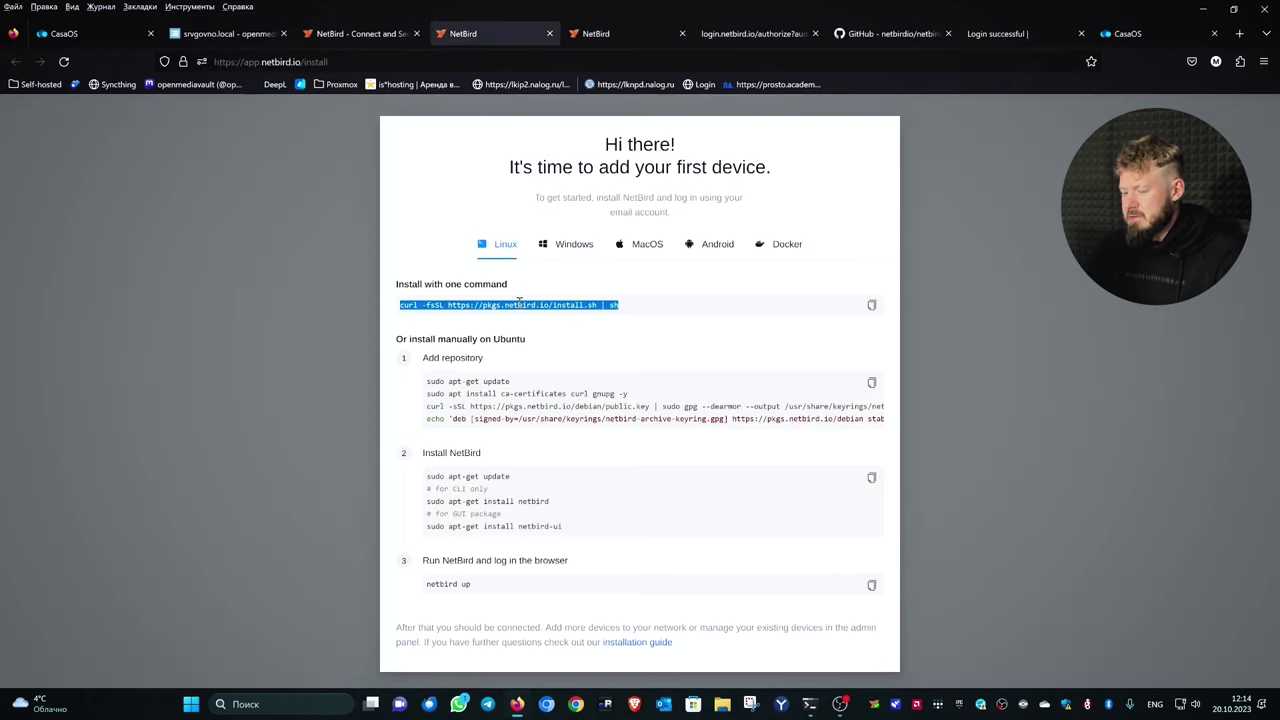
pyautogui.hotkey('alt', 'Tab')
pyautogui.hotkey('ctrl', 'v')
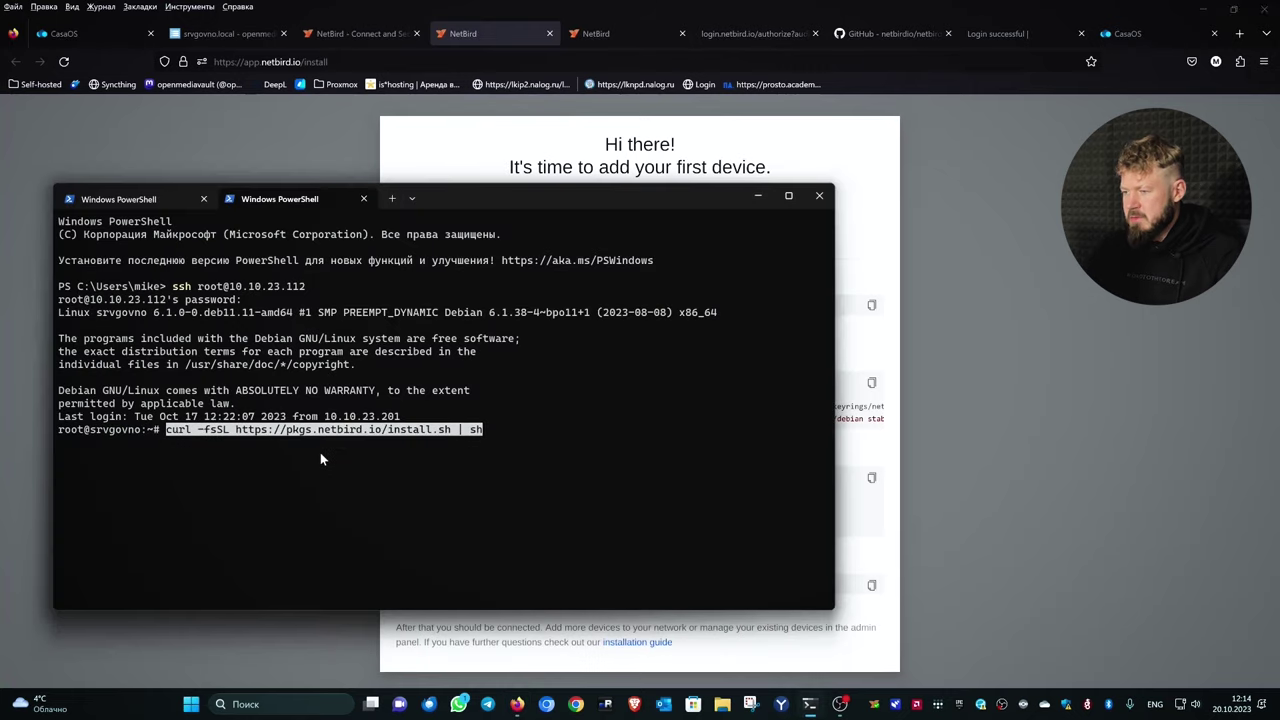
pyautogui.press('Return')
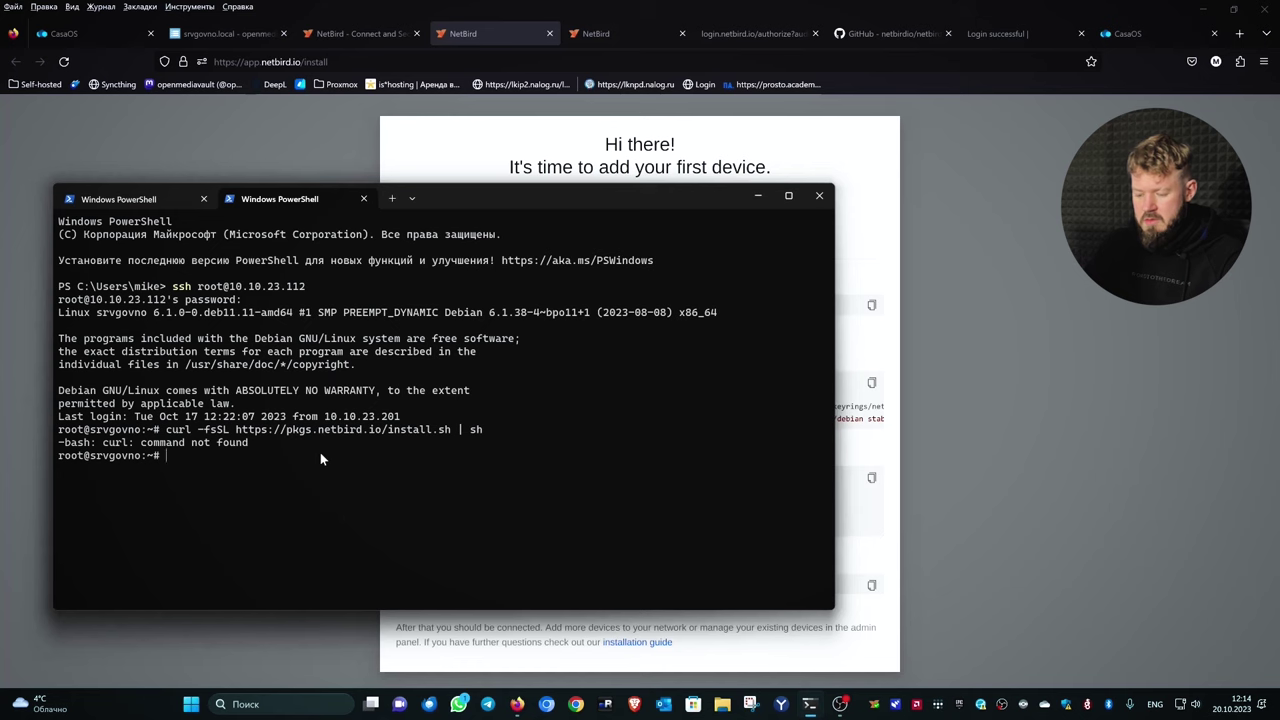
# Step: Install curl on the openmediavault server with apt install curl, accept the installation, and rerun the NetBird install command
pyautogui.write('apt install curl')
pyautogui.press('Return')
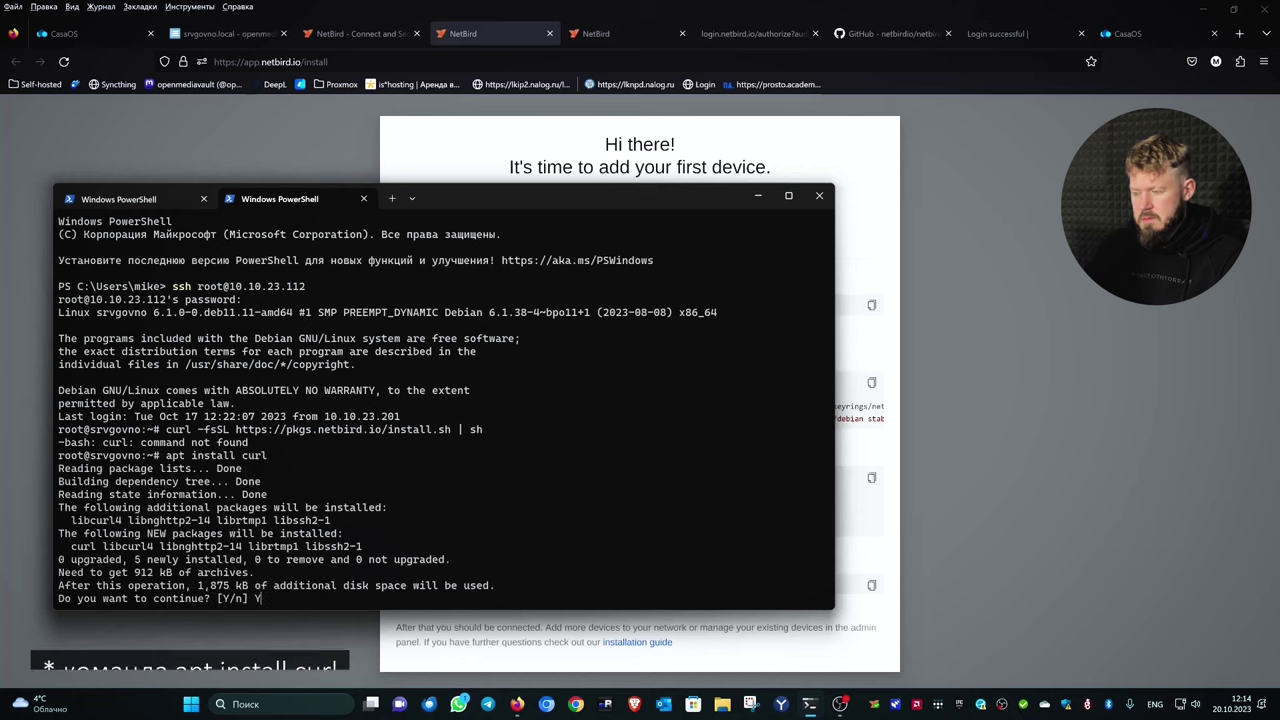
pyautogui.write('y')
pyautogui.press('Return')
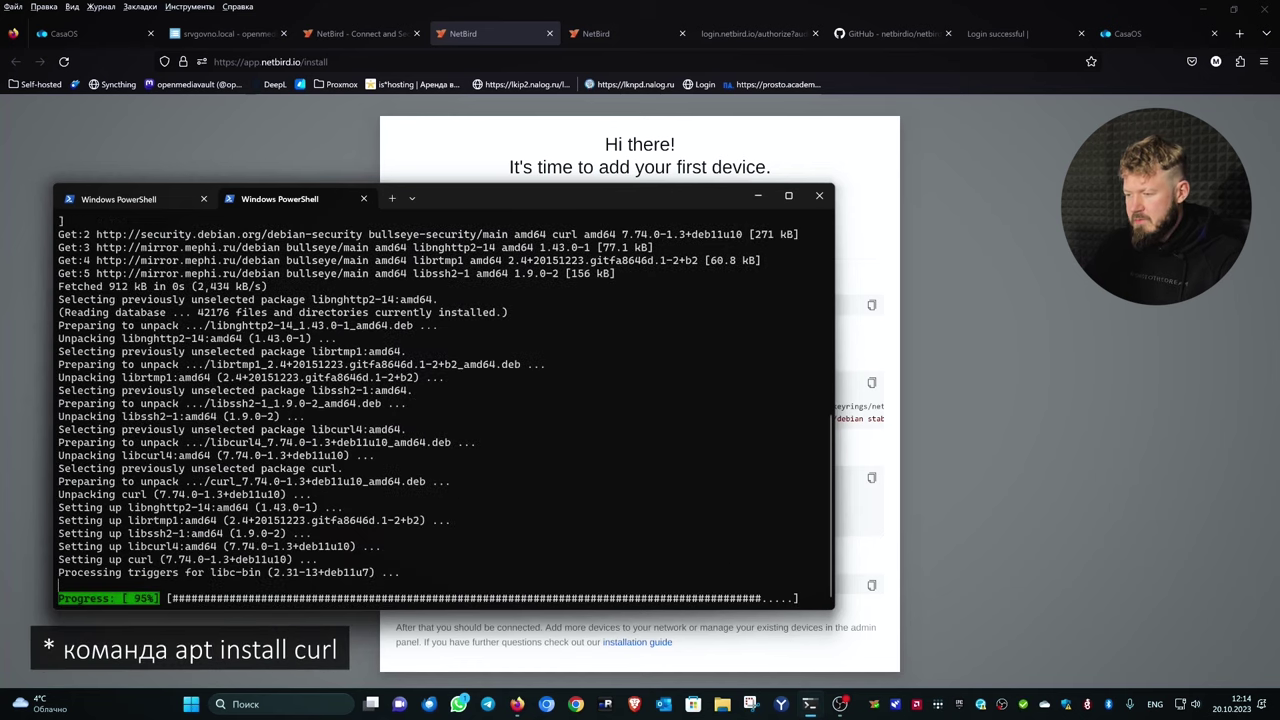
pyautogui.press('Up')
pyautogui.press('Up')
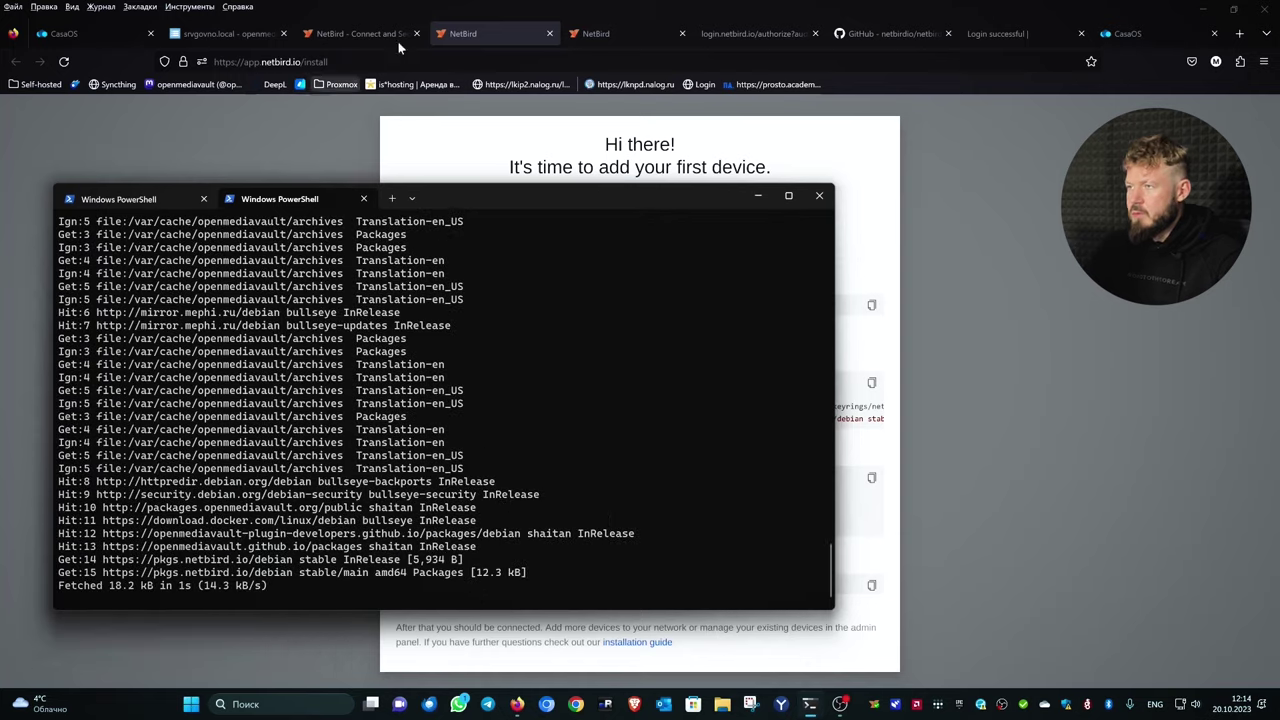
# Step: Examine the supported platforms in the Key features table of NetBird's GitHub README, highlighting OpenWRT
pyautogui.click(875, 34)
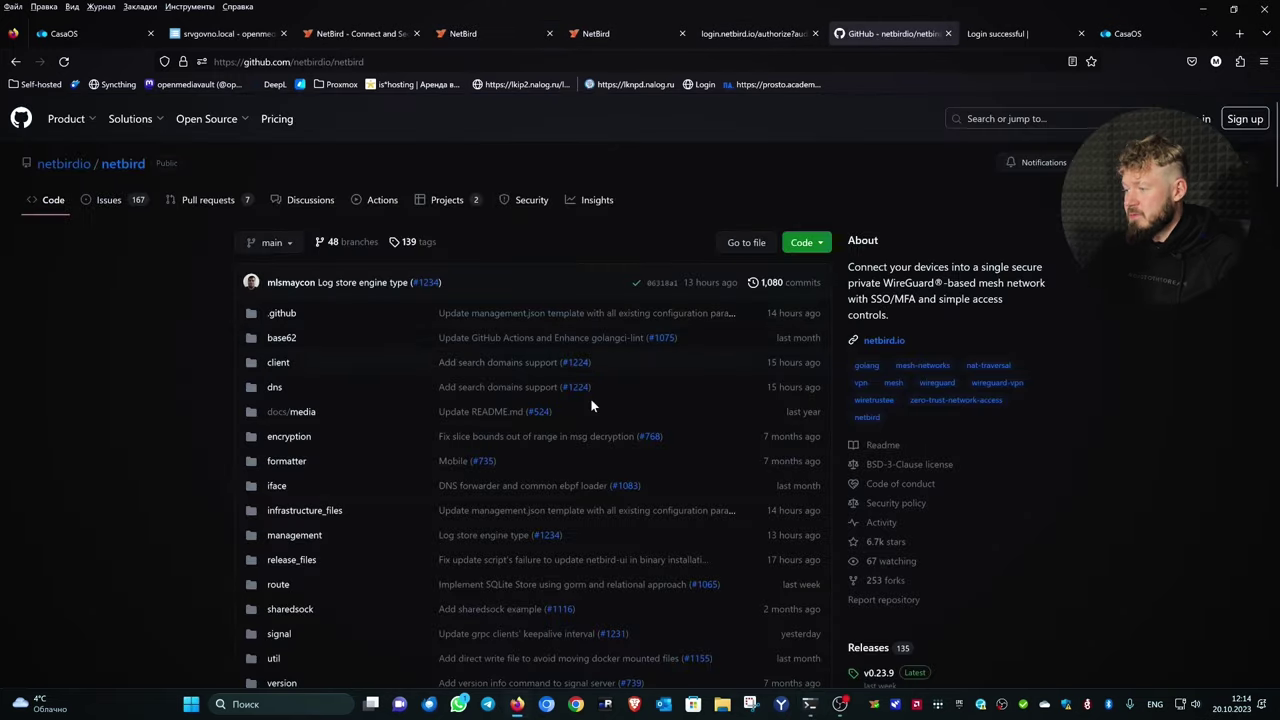
pyautogui.scroll(-5, 590, 400)
pyautogui.scroll(-10, 570, 452)
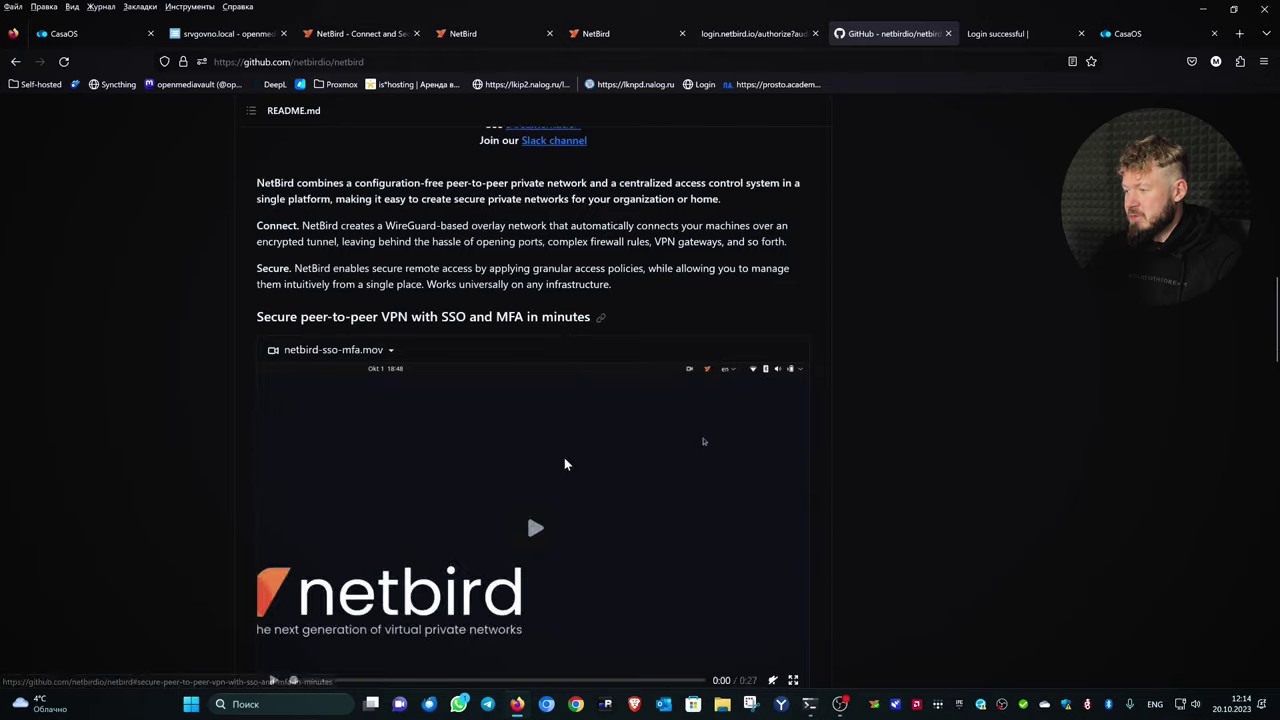
pyautogui.scroll(-3, 563, 459)
pyautogui.scroll(-2, 490, 437)
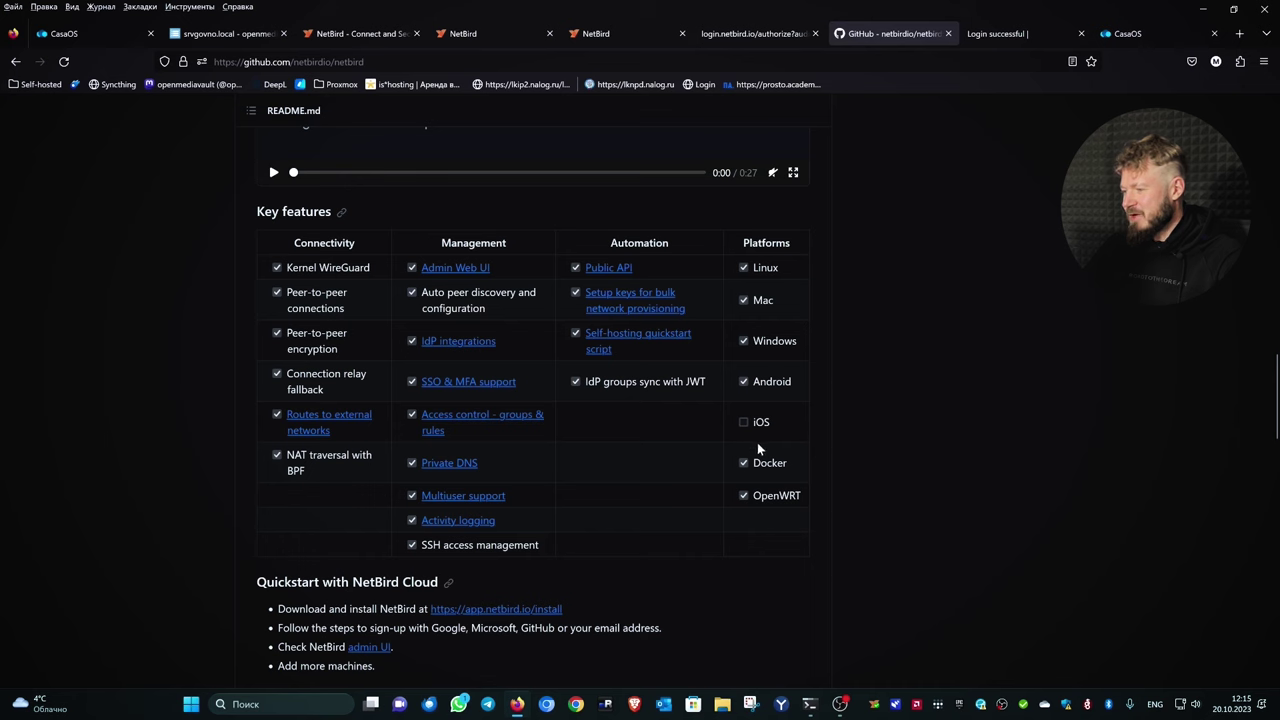
pyautogui.scroll(-2, 757, 445)
pyautogui.scroll(2, 756, 444)
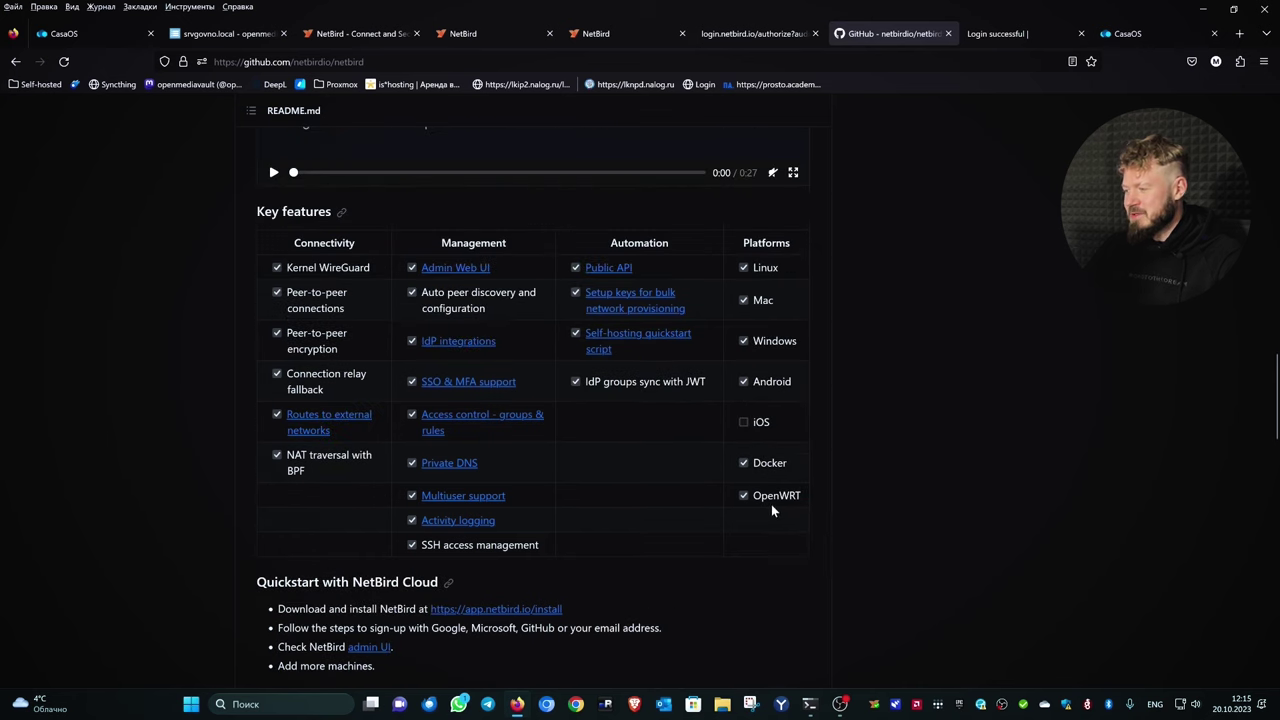
pyautogui.moveTo(752, 496); pyautogui.dragTo(799, 503)
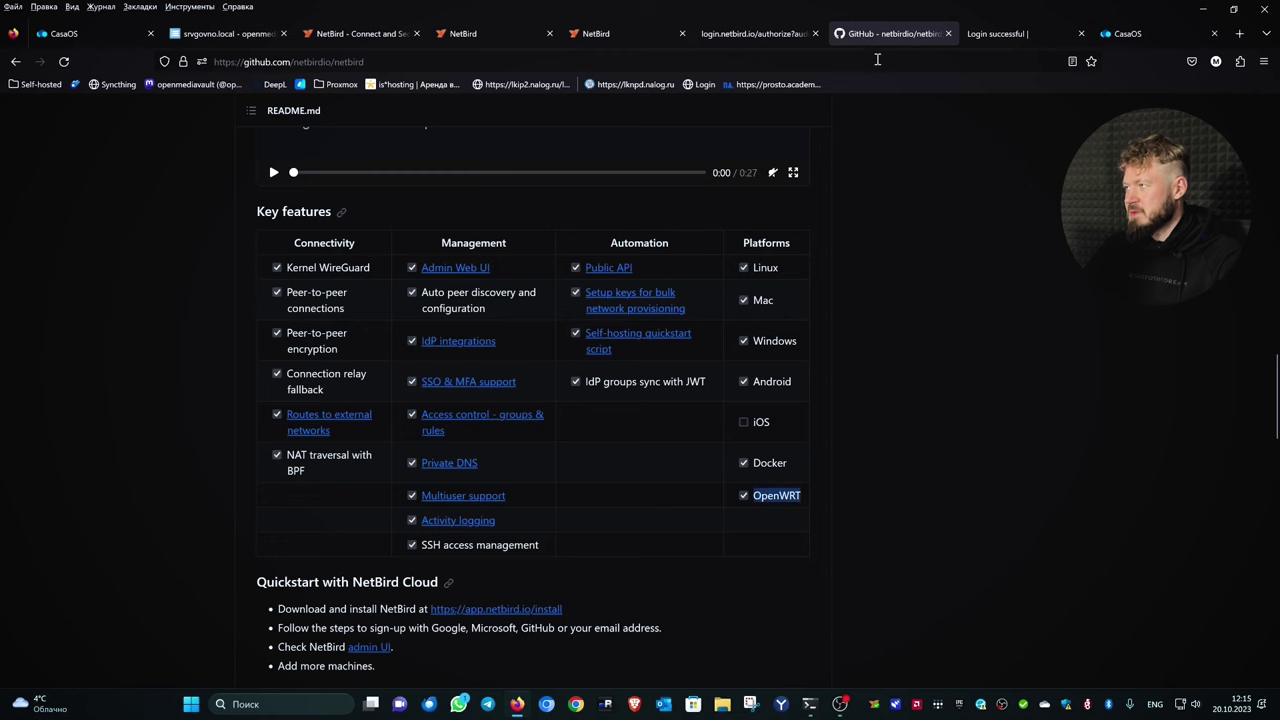
pyautogui.click(1012, 40)
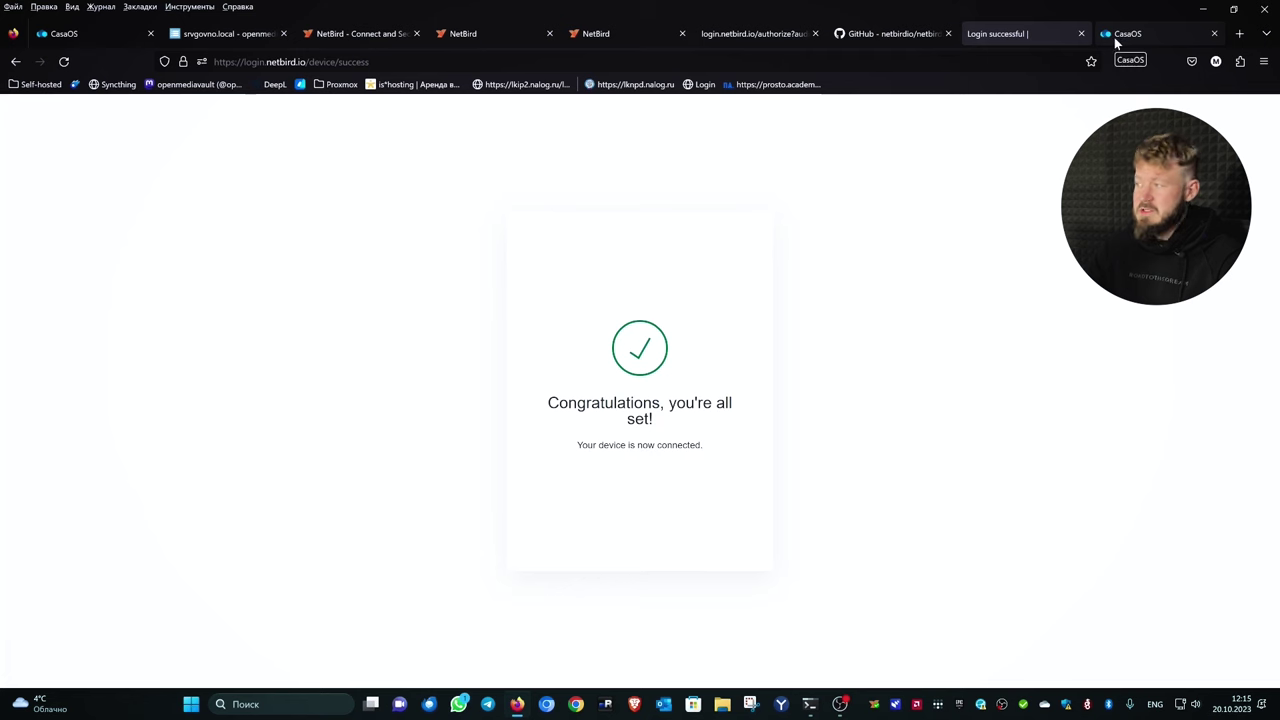
pyautogui.click(914, 39)
pyautogui.moveTo(752, 496); pyautogui.dragTo(799, 496)
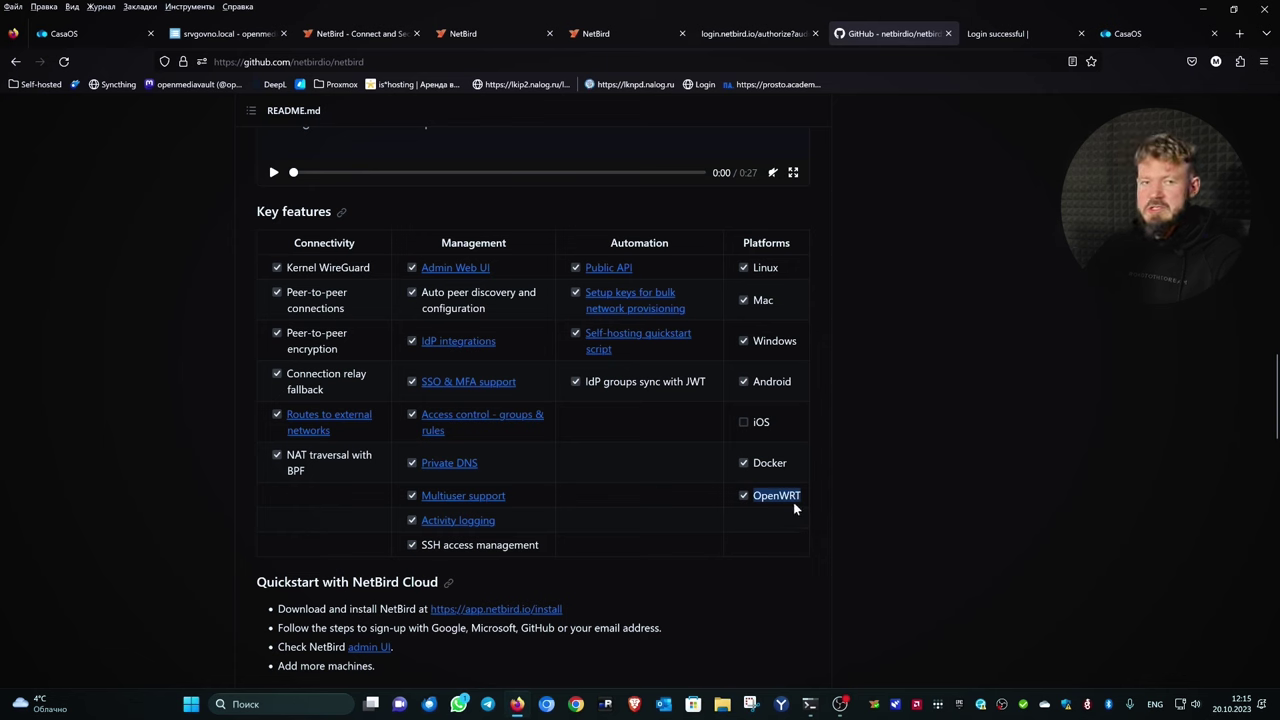
# Step: Highlight OpenWRT in the Platforms column of the README's Key features table
pyautogui.moveTo(801, 499); pyautogui.dragTo(757, 501)
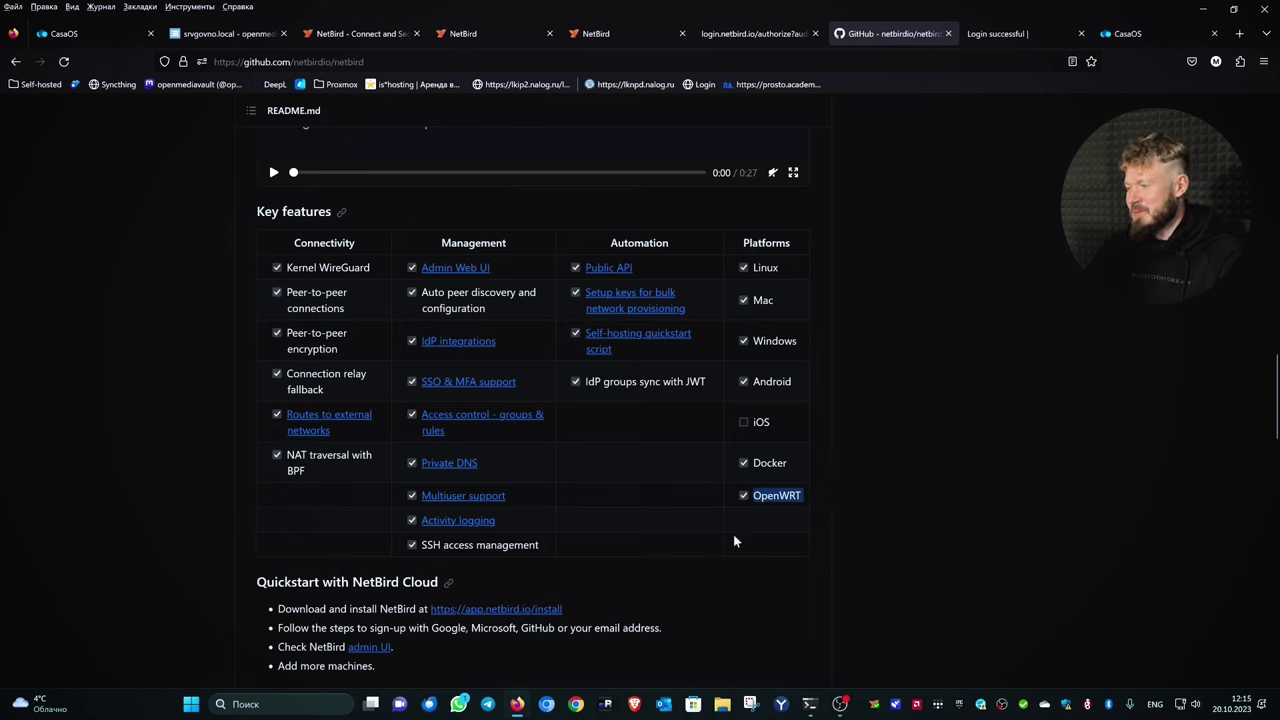
pyautogui.click(801, 497)
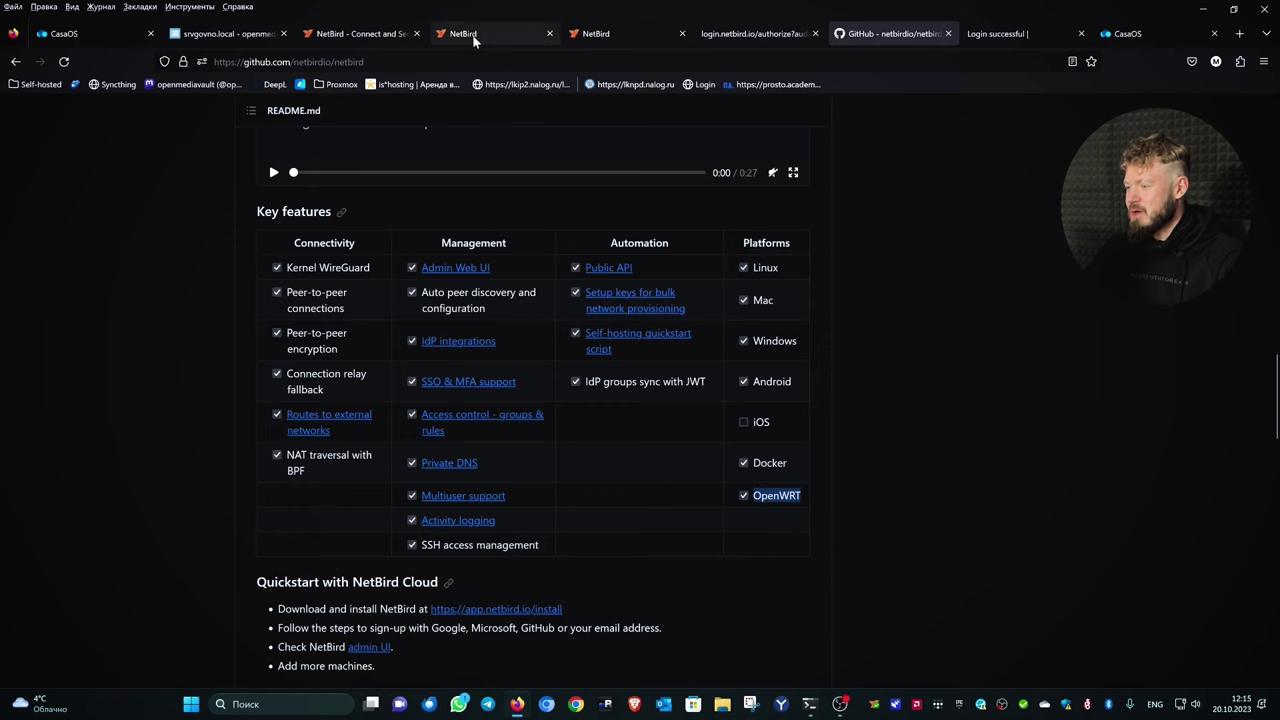
# Step: Reload the NetBird Peers list to check the connected machines, and switch to the CasaOS login page at casaos.netbird.cloud
pyautogui.click(812, 705)
pyautogui.click(256, 202)
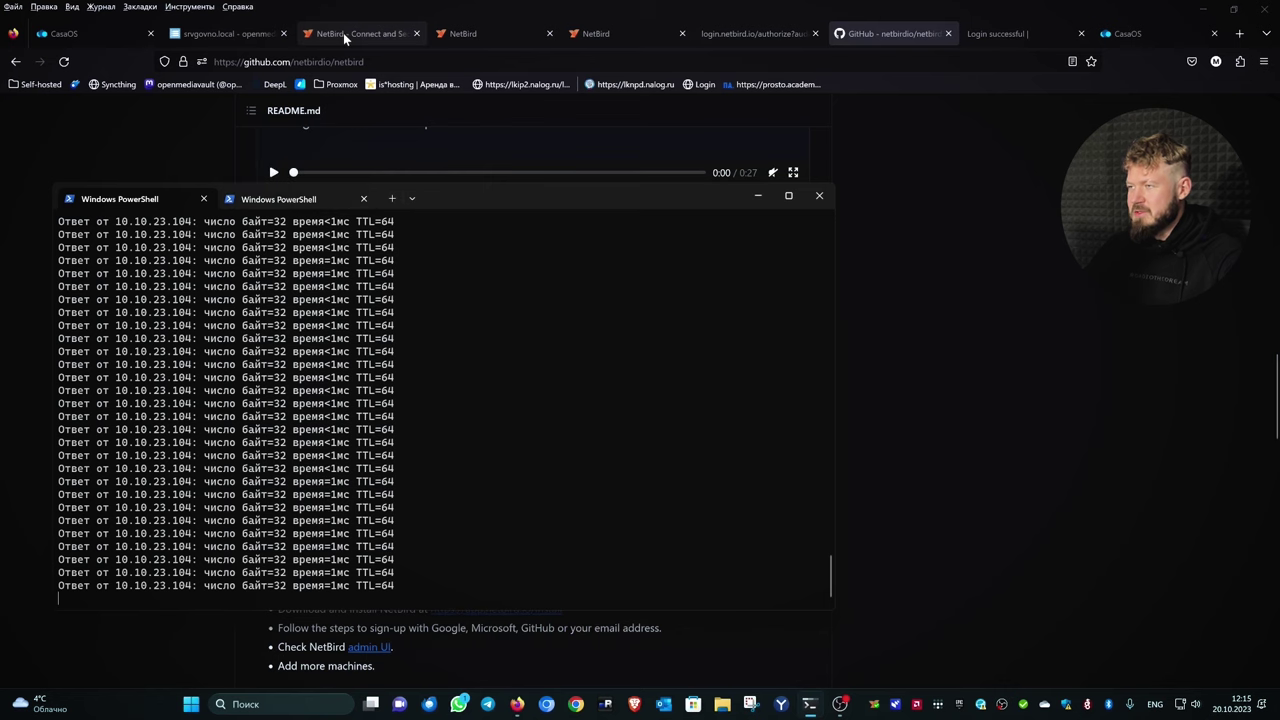
pyautogui.click(614, 33)
pyautogui.click(614, 33)
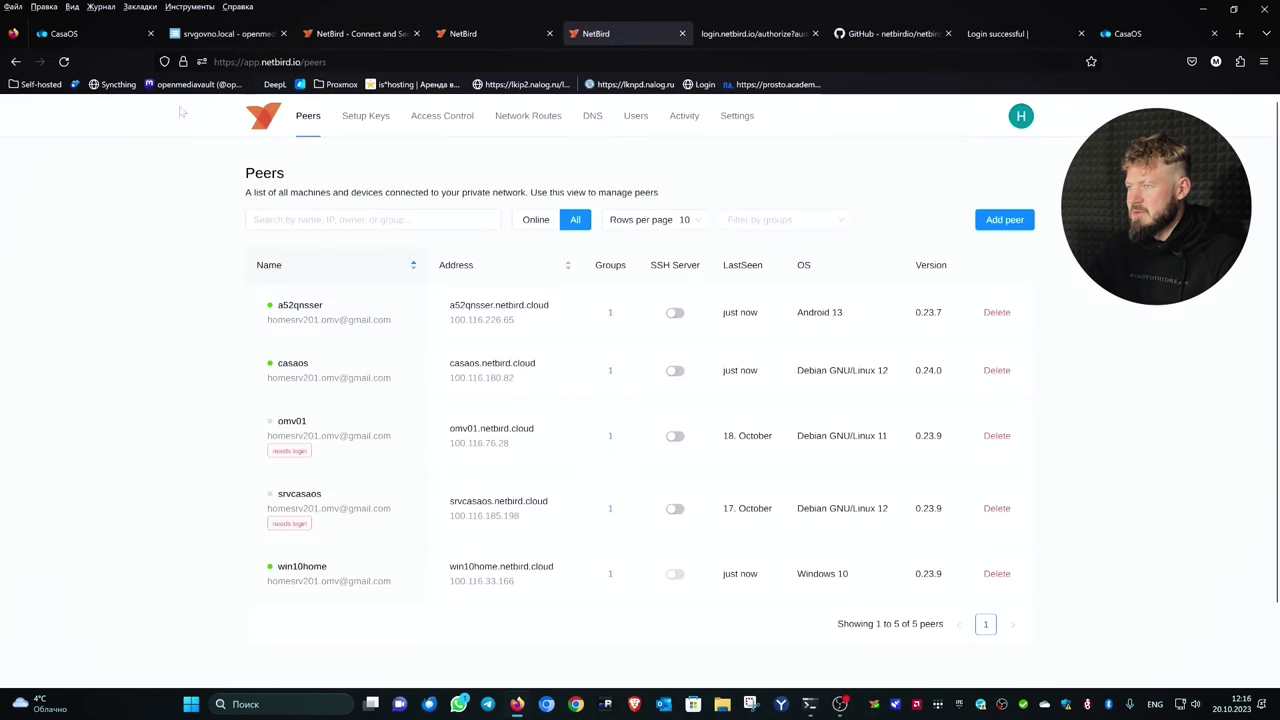
pyautogui.click(66, 63)
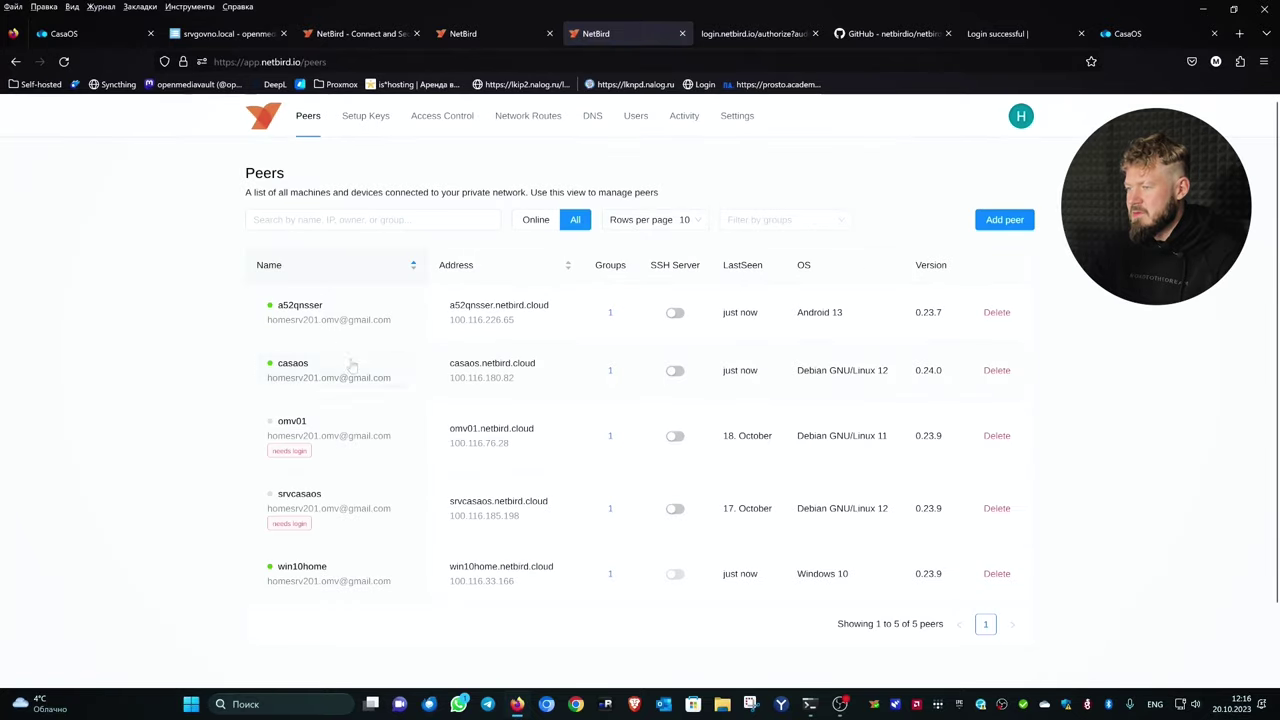
pyautogui.click(475, 380)
pyautogui.click(1175, 33)
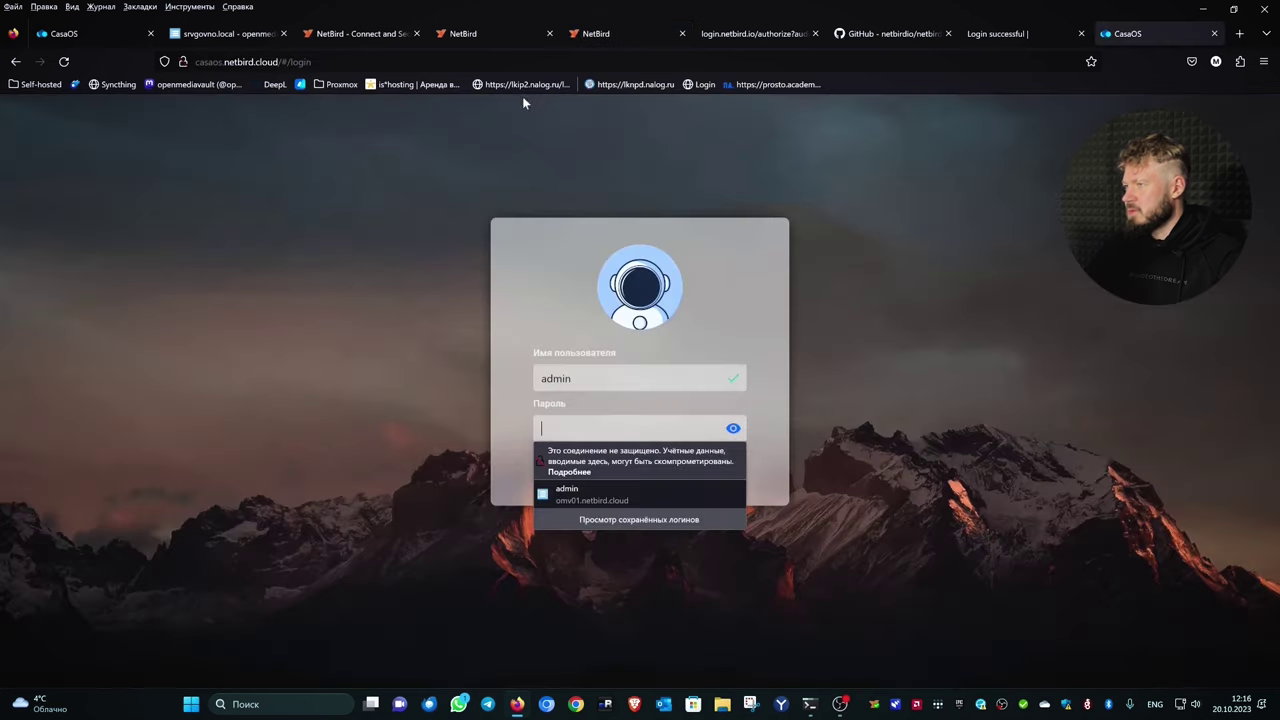